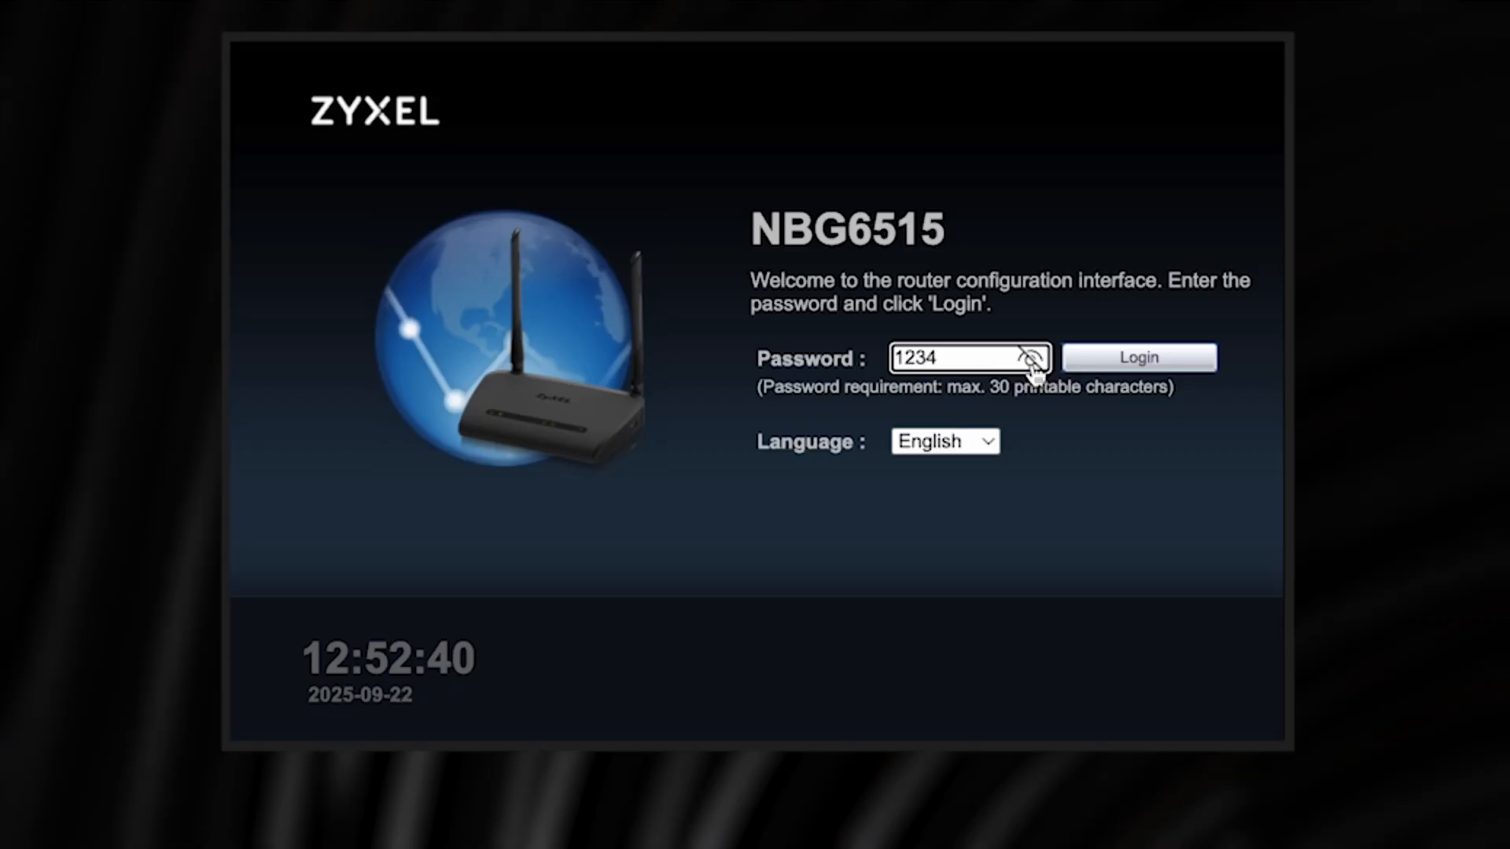
Enter the router's default password with the field masked and log in.
{"action": "left_click", "coordinate": [1031, 359]}
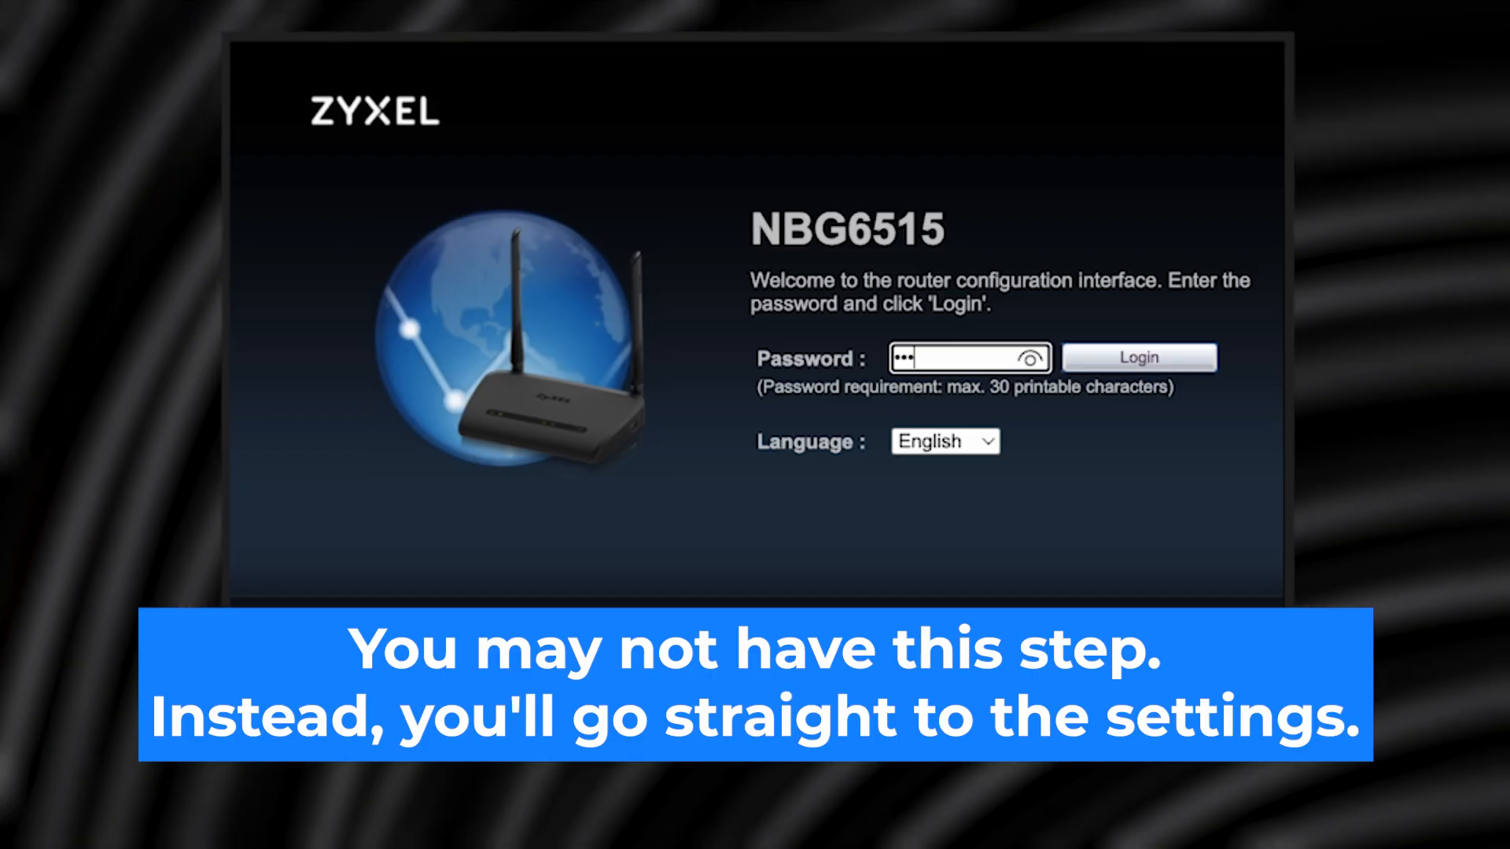
{"action": "type", "text": "4"}
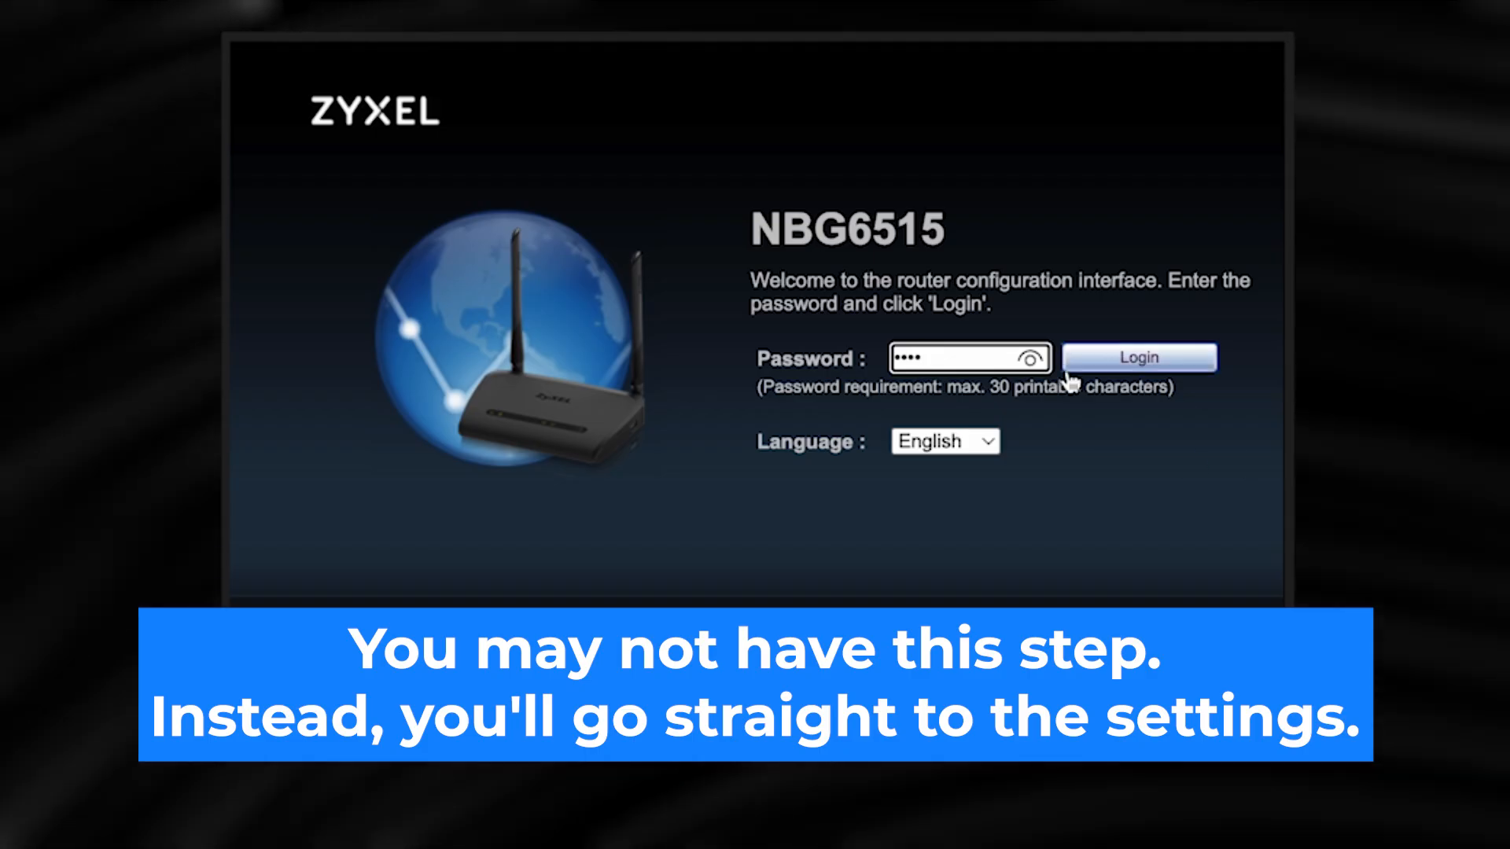
{"action": "left_click", "coordinate": [1031, 359]}
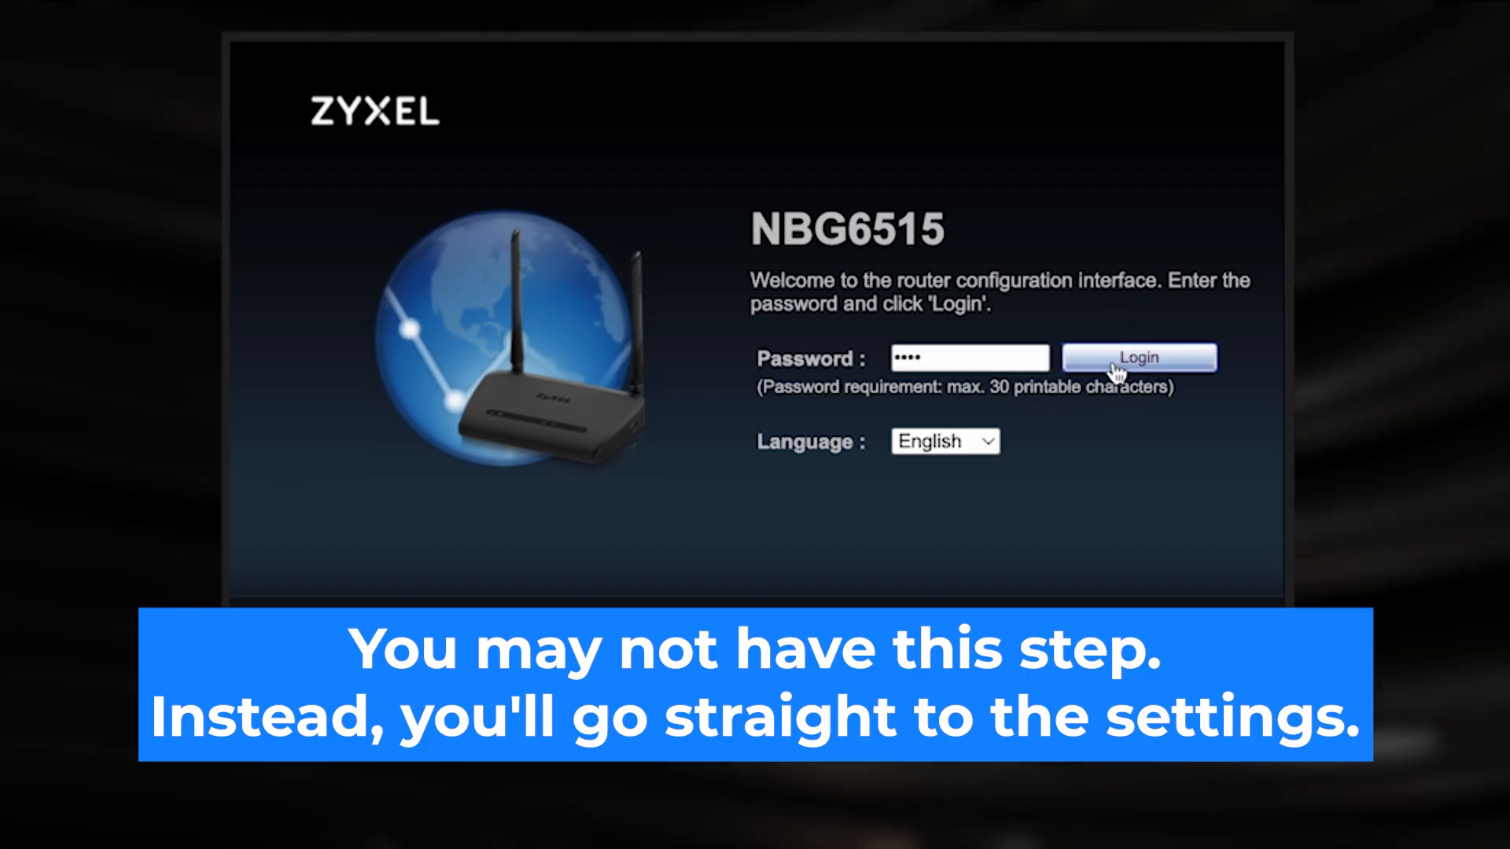
{"action": "left_click", "coordinate": [1115, 364]}
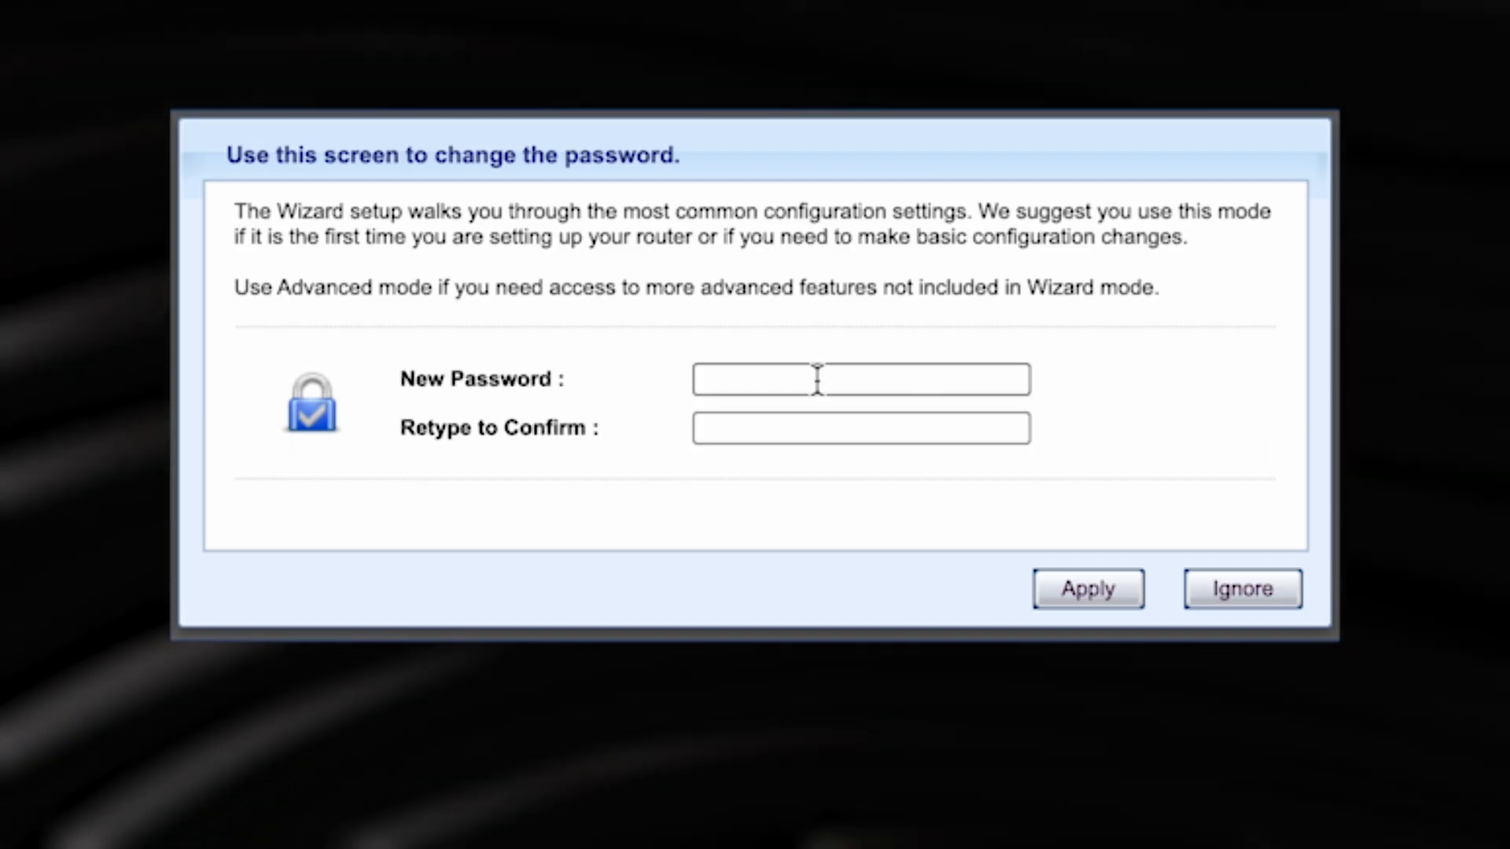
Enter and retype a new admin password, verify it with the eye icon, and apply it.
{"action": "left_click", "coordinate": [818, 379]}
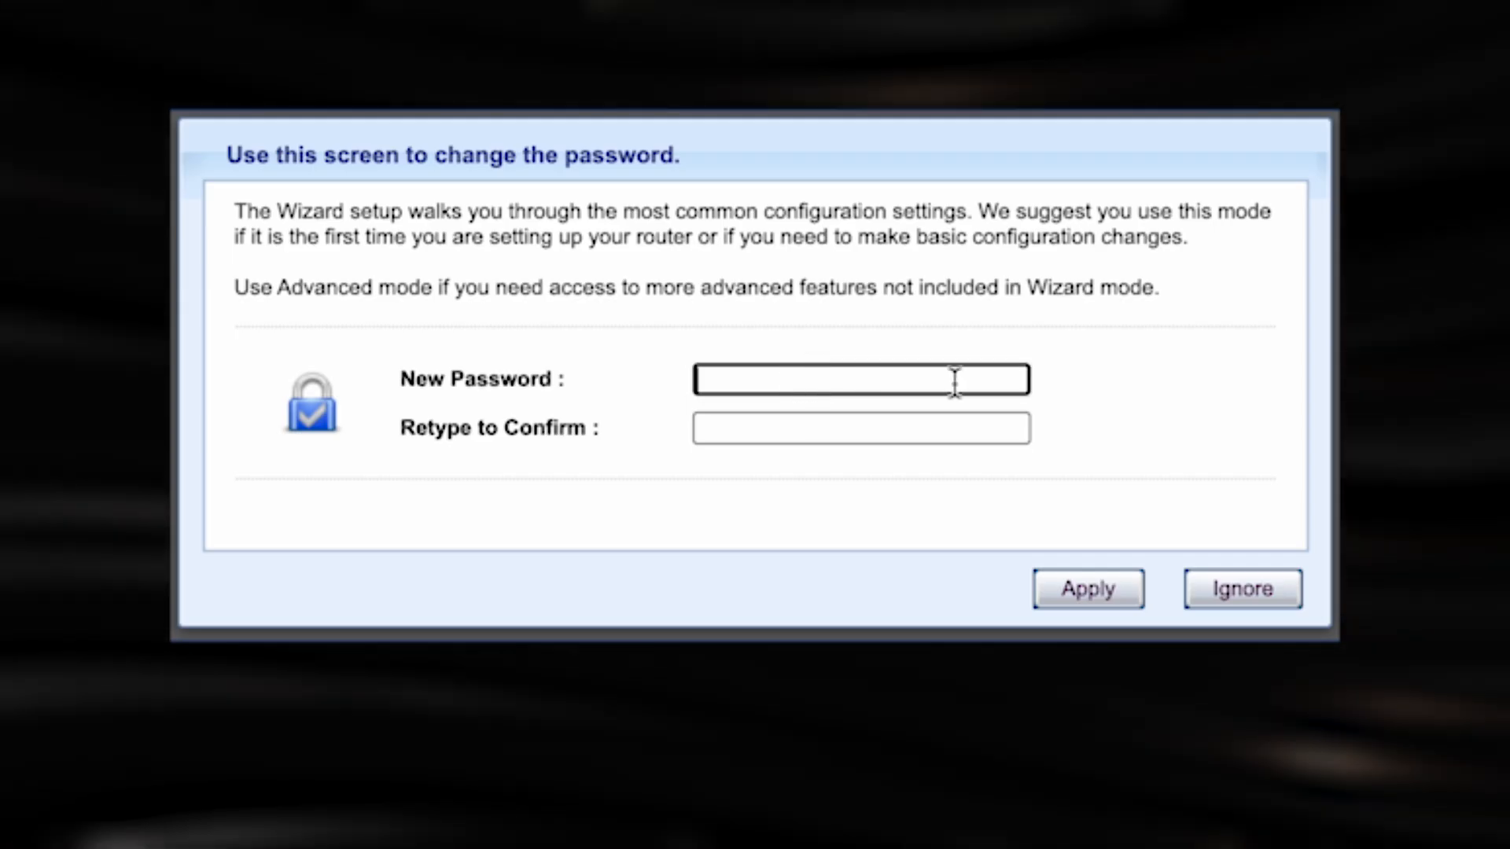
{"action": "type", "text": "•••••••••"}
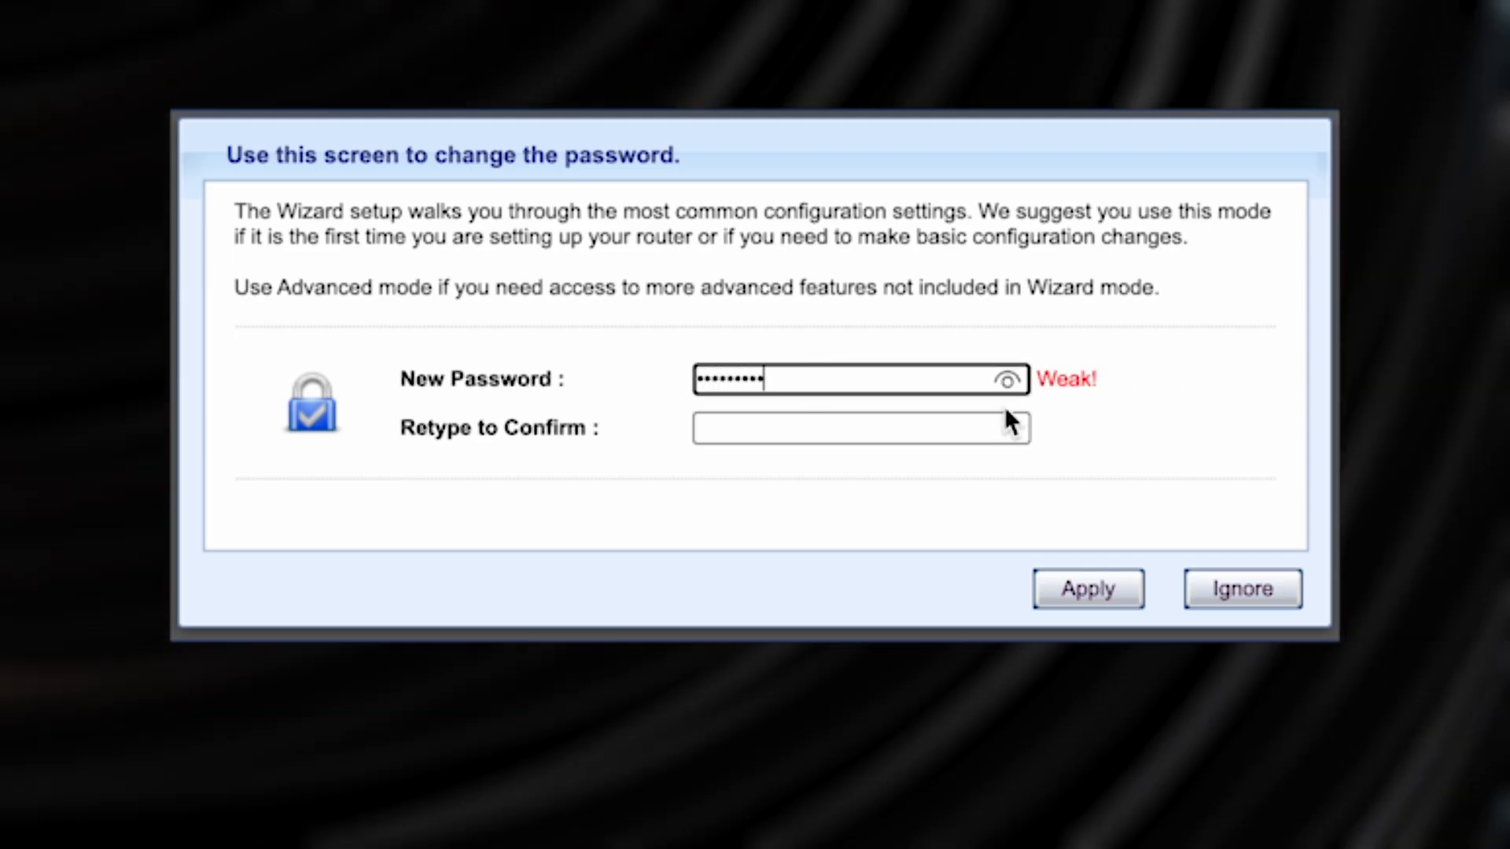
{"action": "left_click", "coordinate": [947, 427]}
{"action": "type", "text": "•••••••••"}
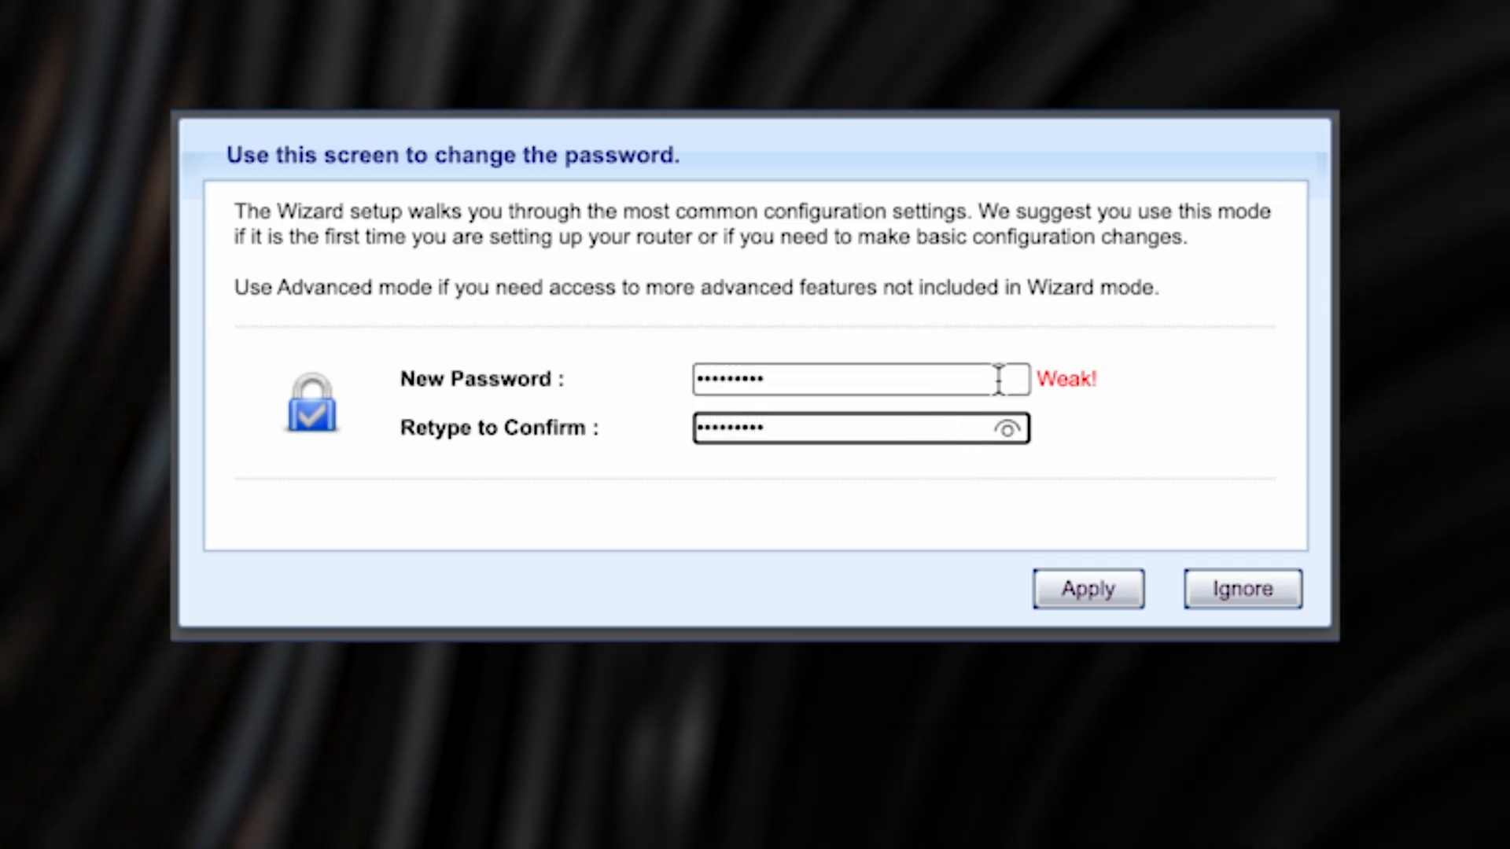
{"action": "left_click", "coordinate": [1006, 429]}
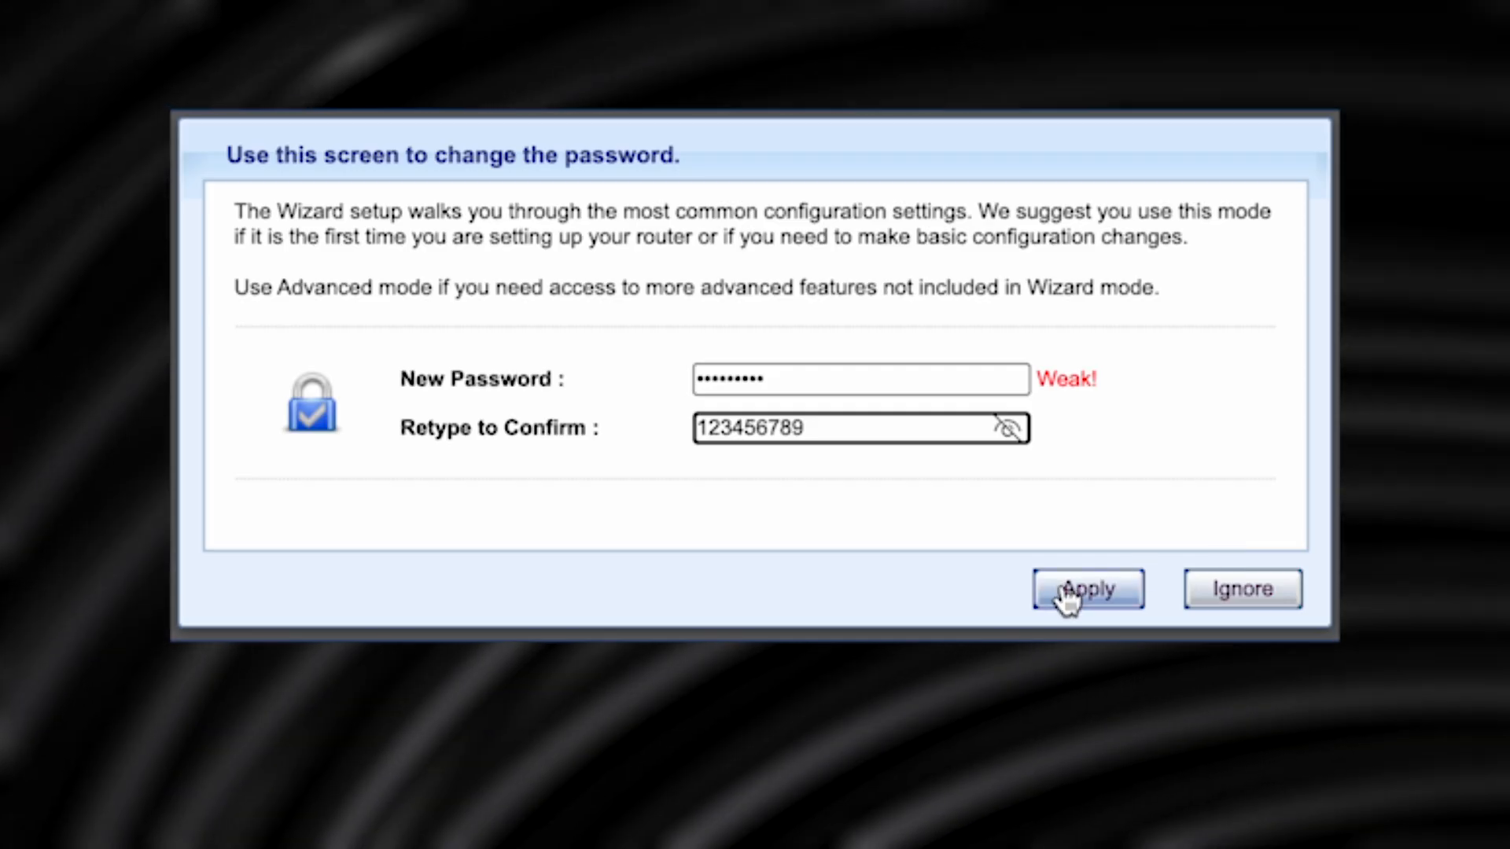
{"action": "left_click", "coordinate": [1070, 595]}
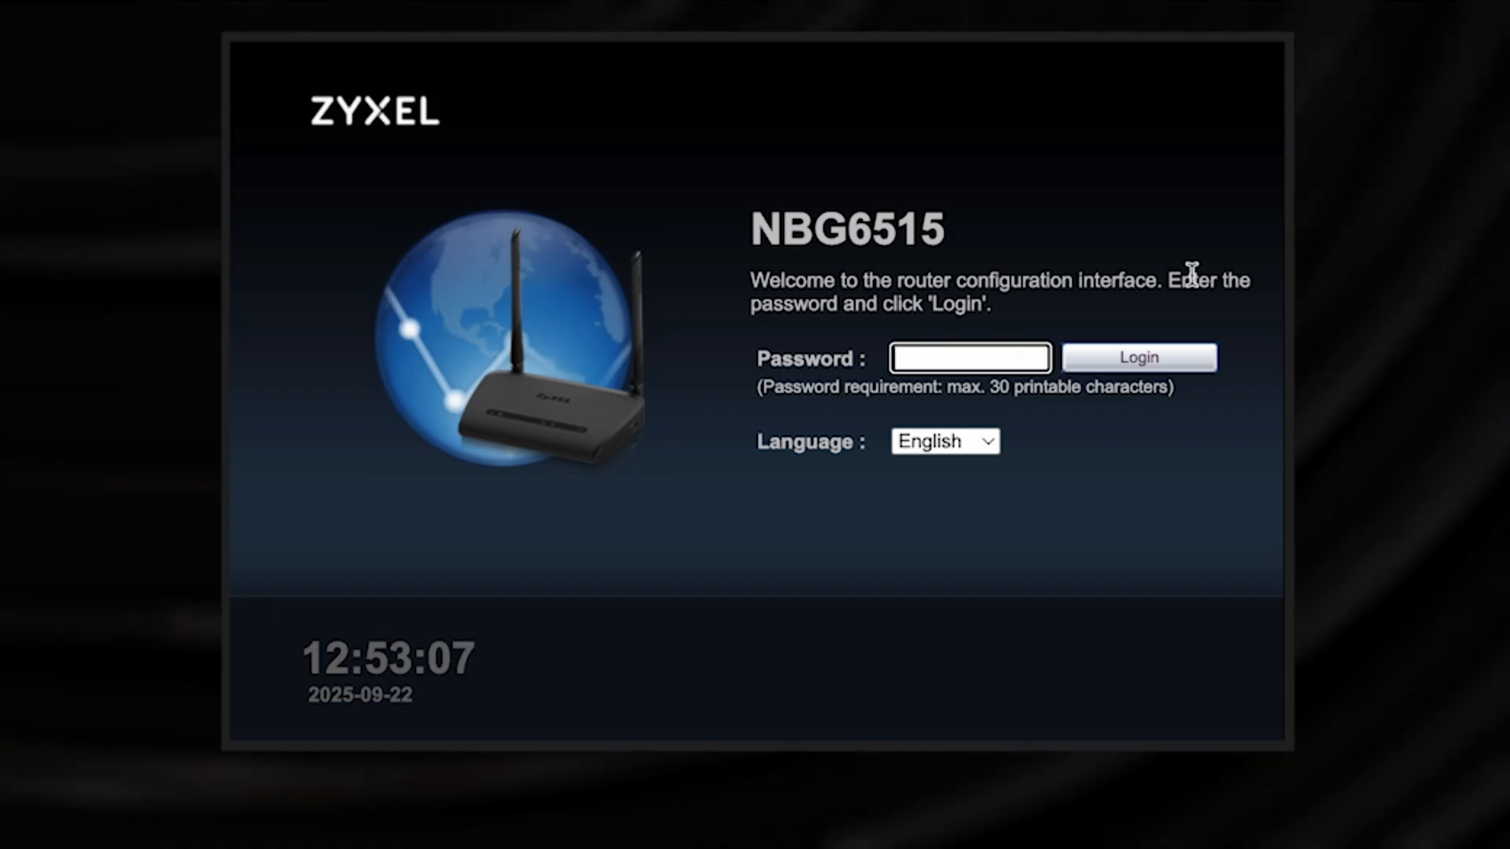
Log in with the new admin password after revealing it to check it.
{"action": "type", "text": "*********"}
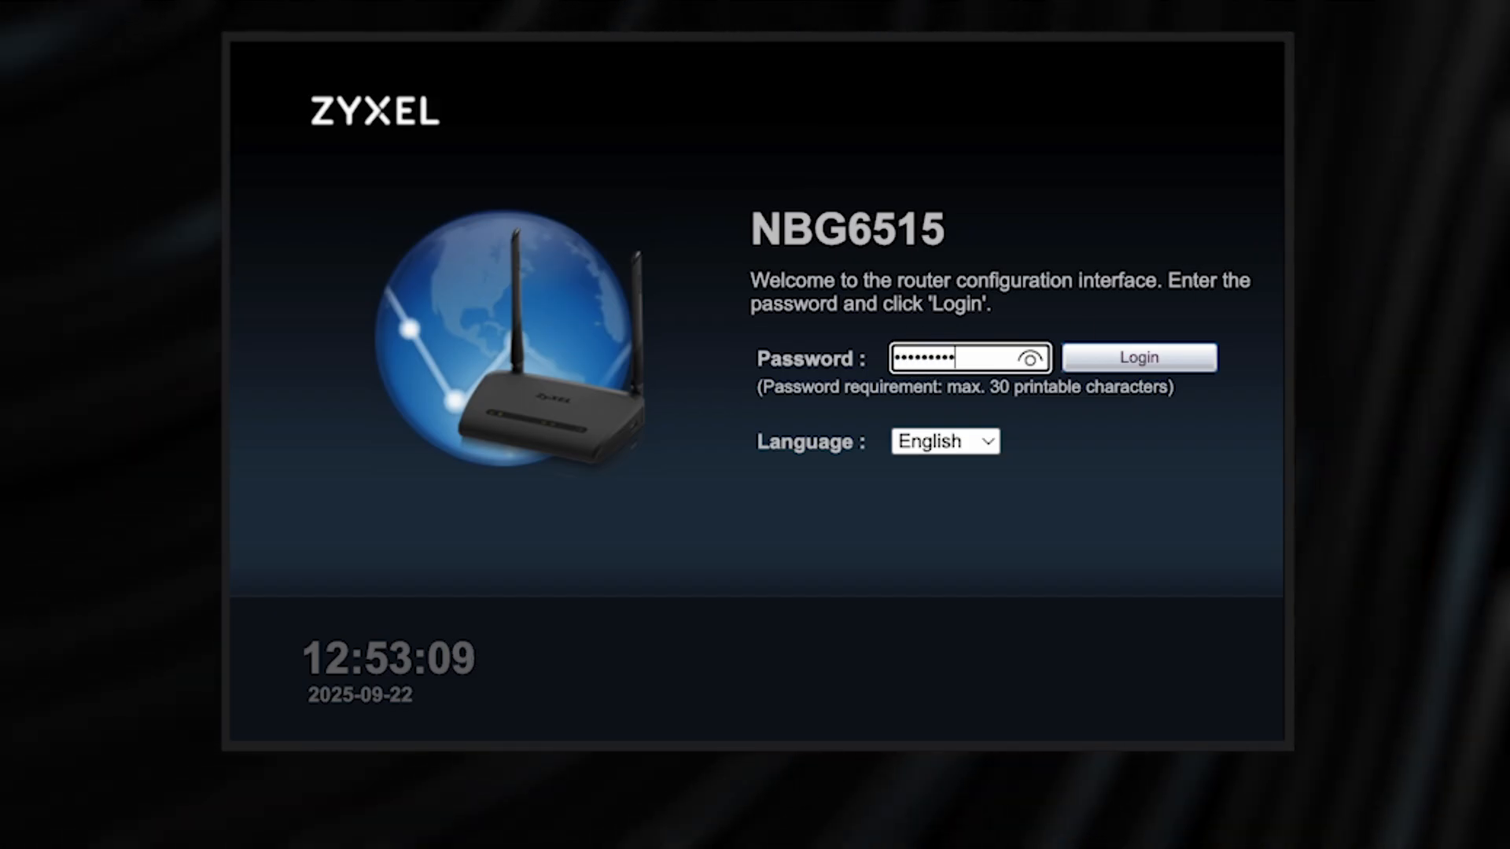
{"action": "left_click", "coordinate": [1029, 367]}
{"action": "left_click", "coordinate": [1129, 366]}
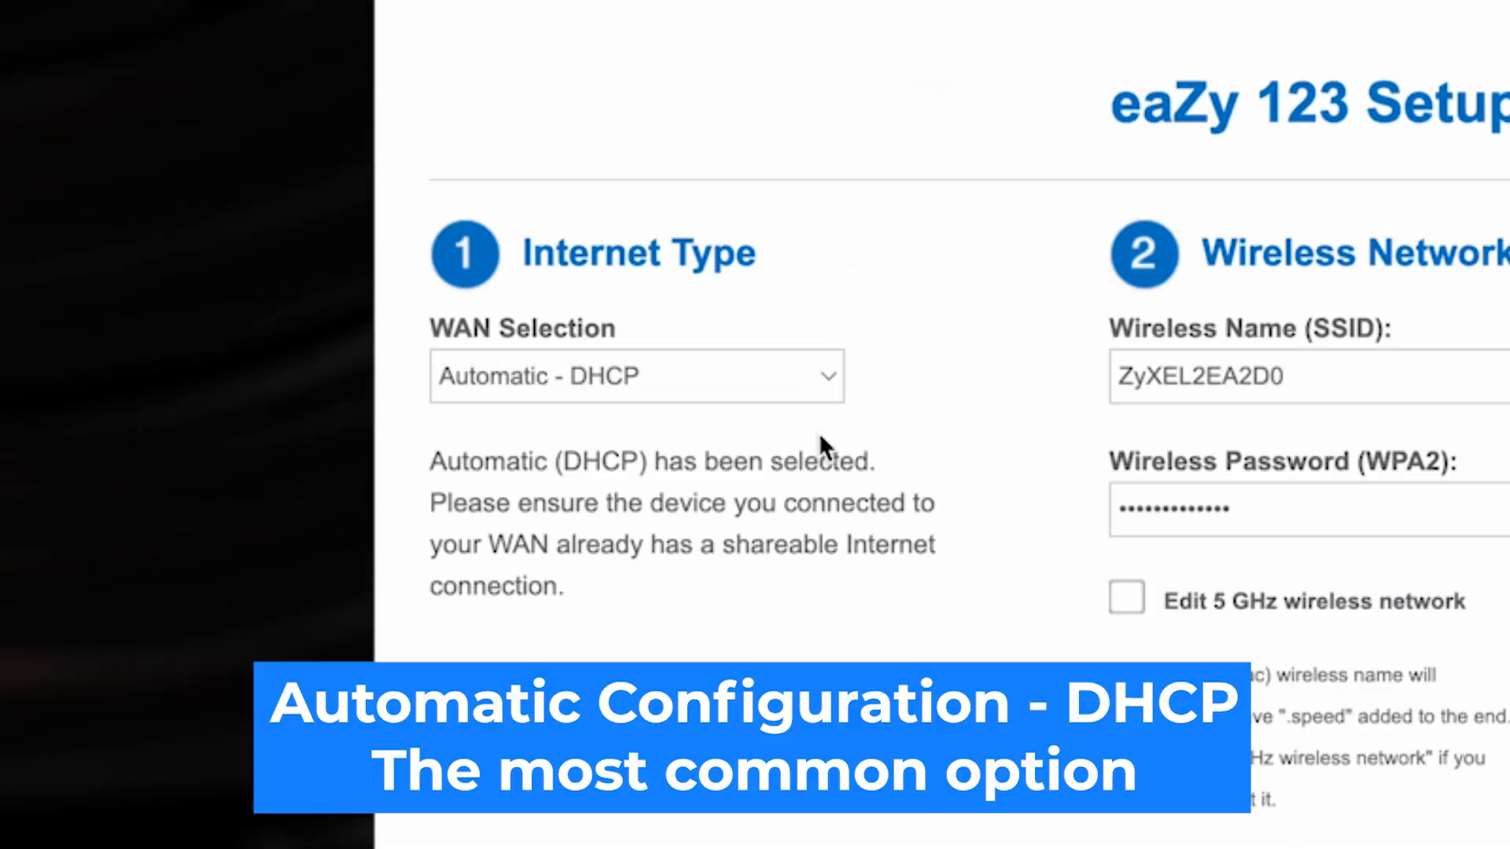
Choose Automatic - DHCP in WAN Selection and continue to the next wizard step.
{"action": "left_click", "coordinate": [825, 383]}
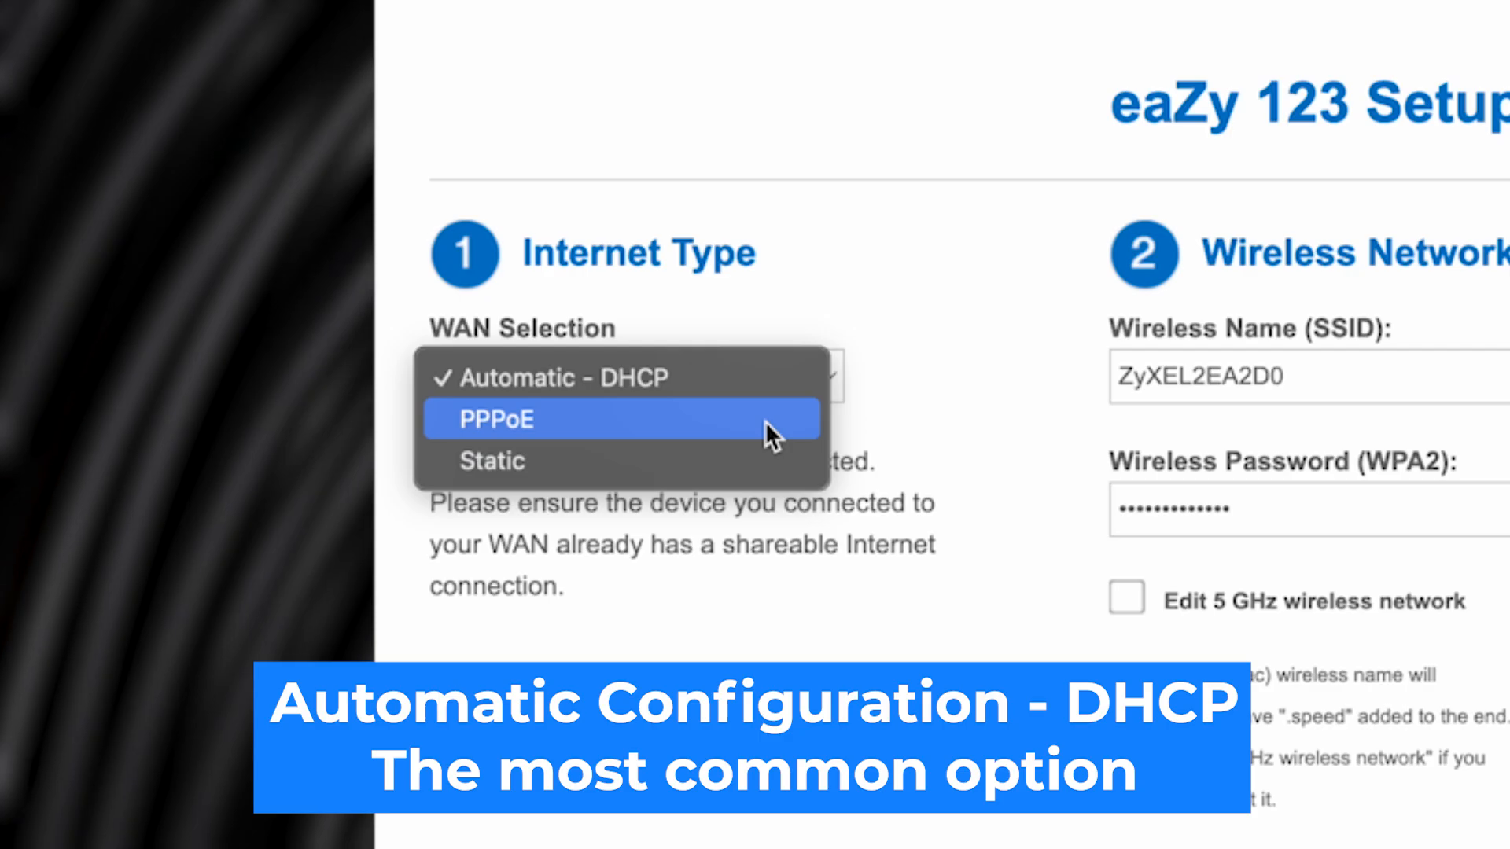
{"action": "left_click", "coordinate": [640, 377]}
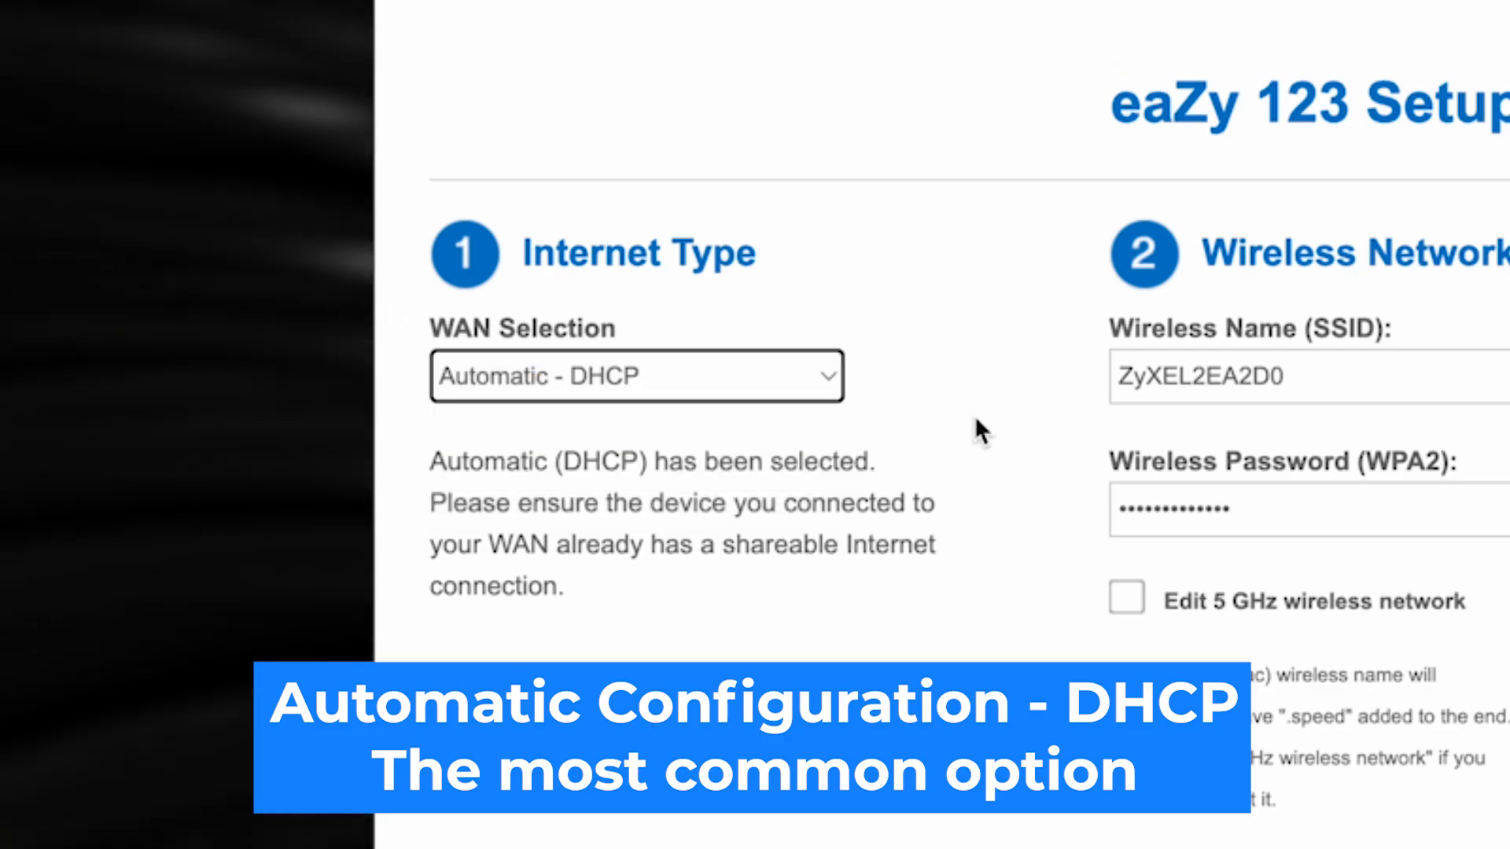
{"action": "left_click", "coordinate": [976, 421]}
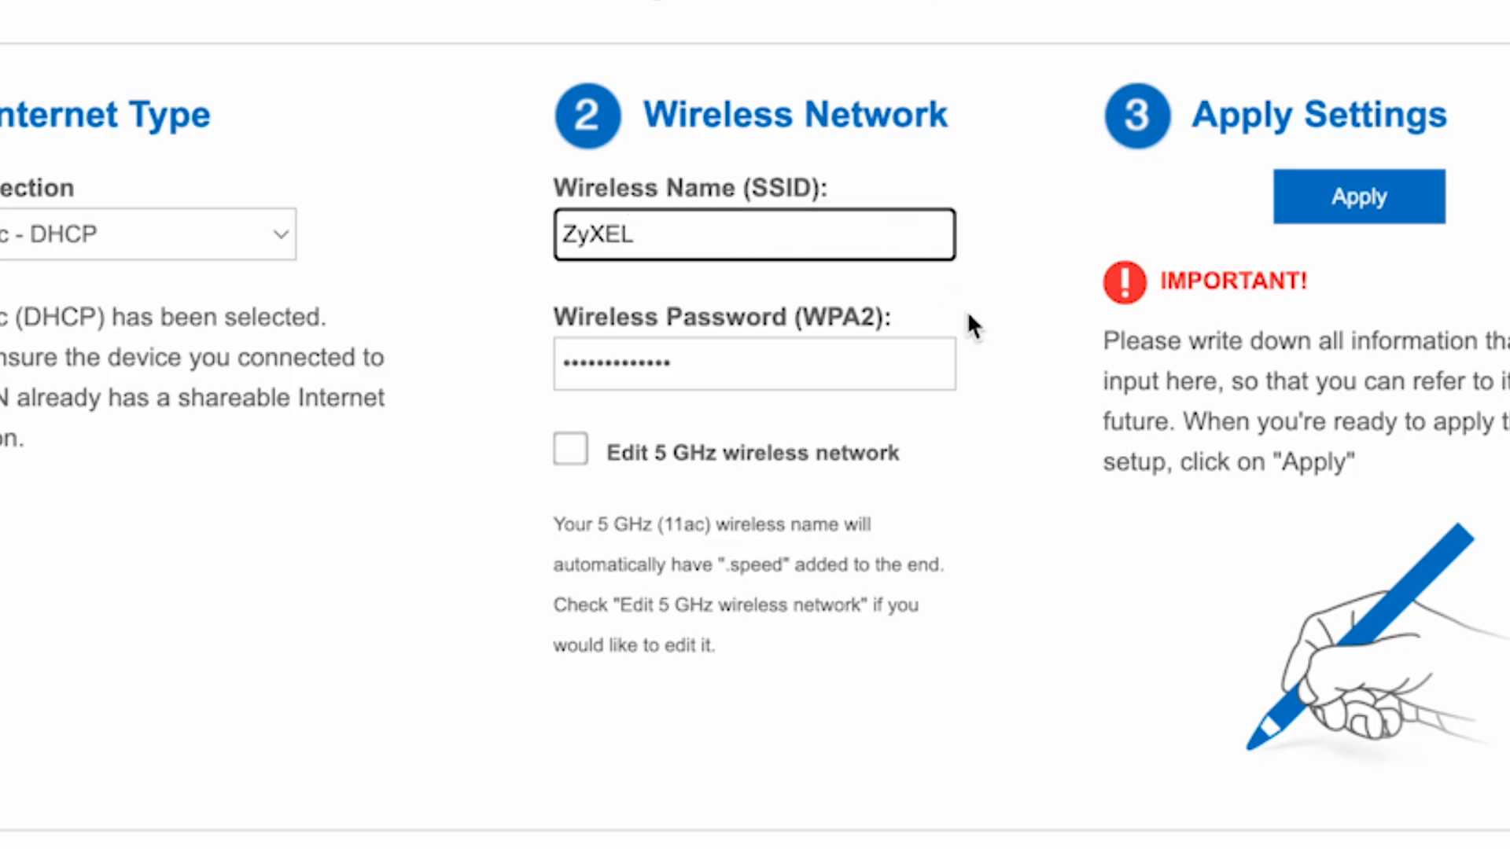
Set the ZyXEL Wi‑Fi password, enable separate 5 GHz settings, and apply the eaZy 123 setup.
{"action": "left_click", "coordinate": [1004, 611]}
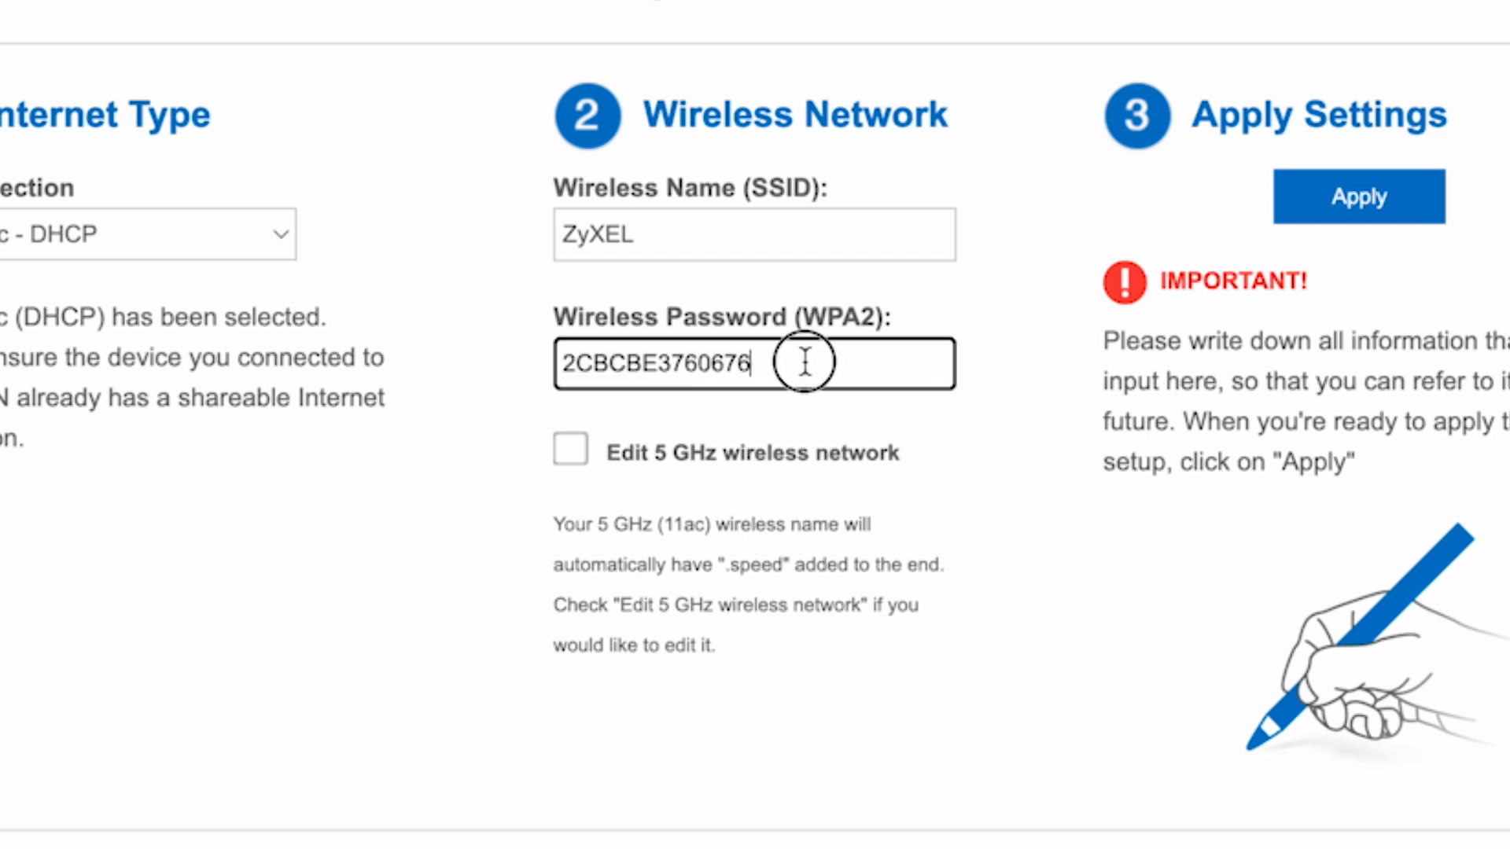
{"action": "type", "text": "1234"}
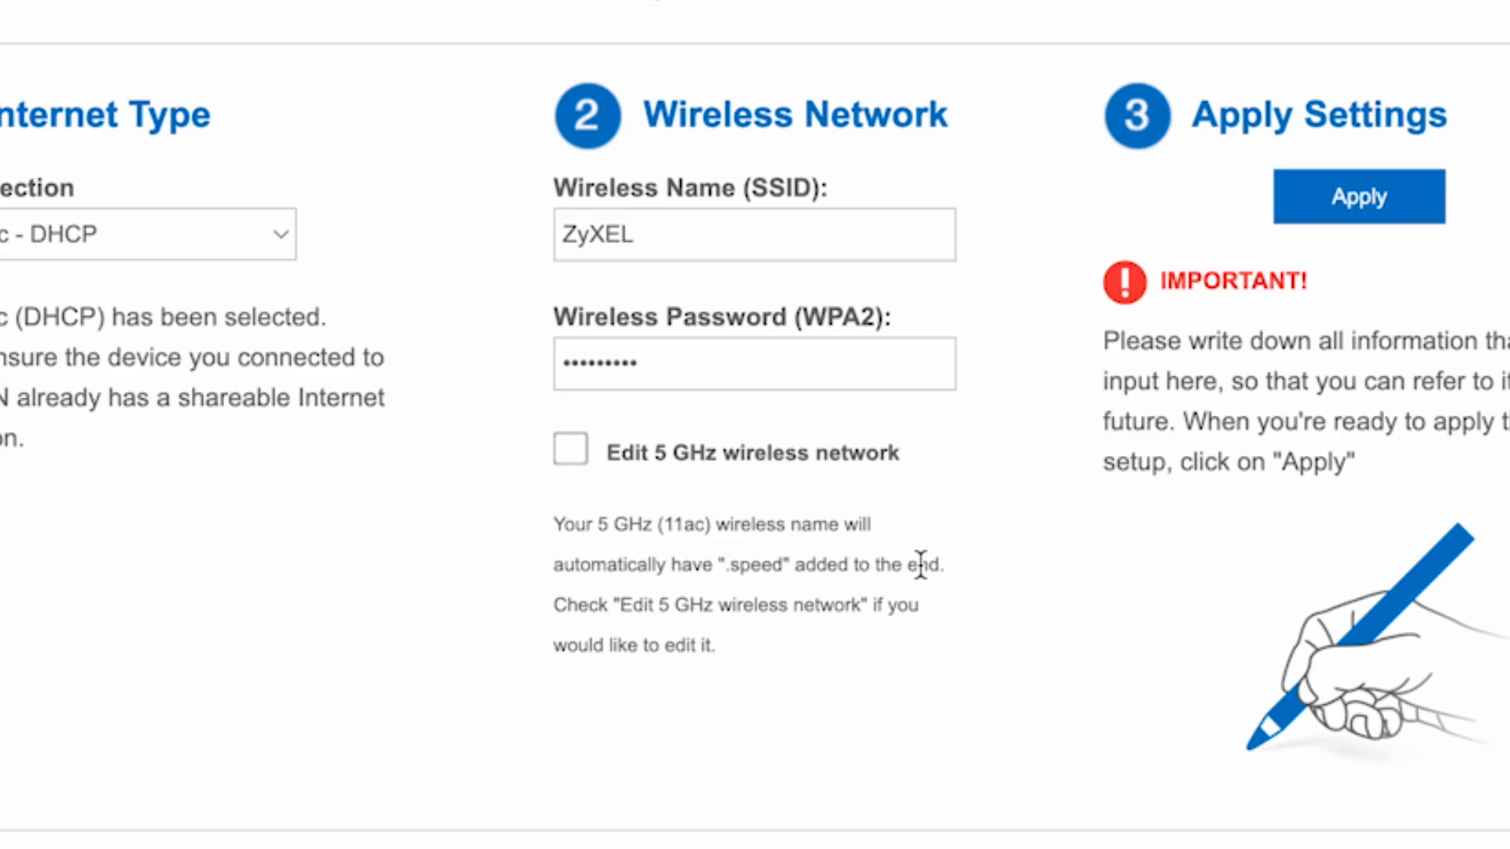
{"action": "left_click", "coordinate": [582, 457]}
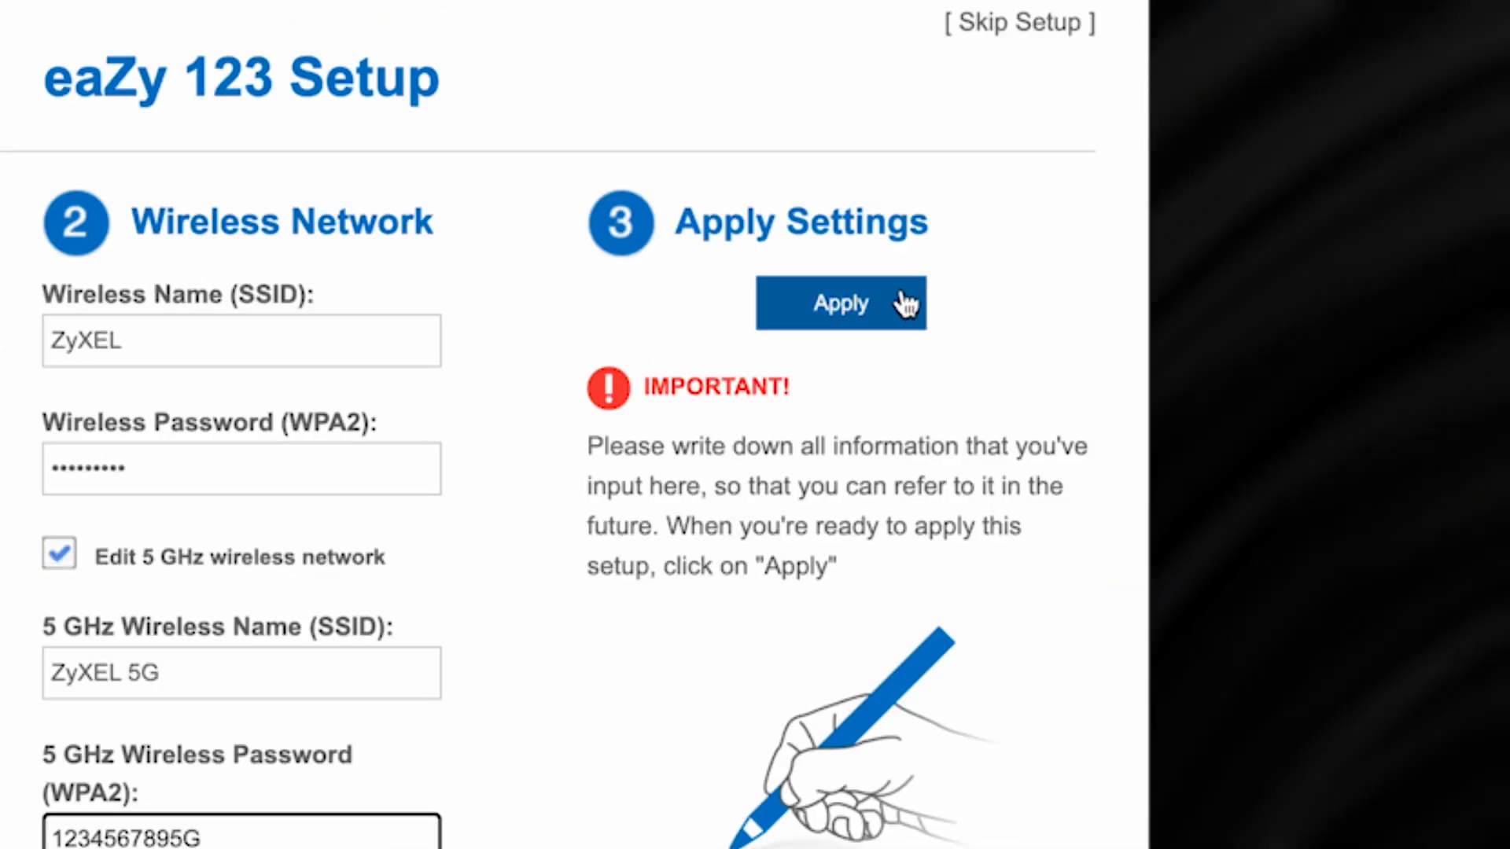
{"action": "left_click", "coordinate": [905, 302]}
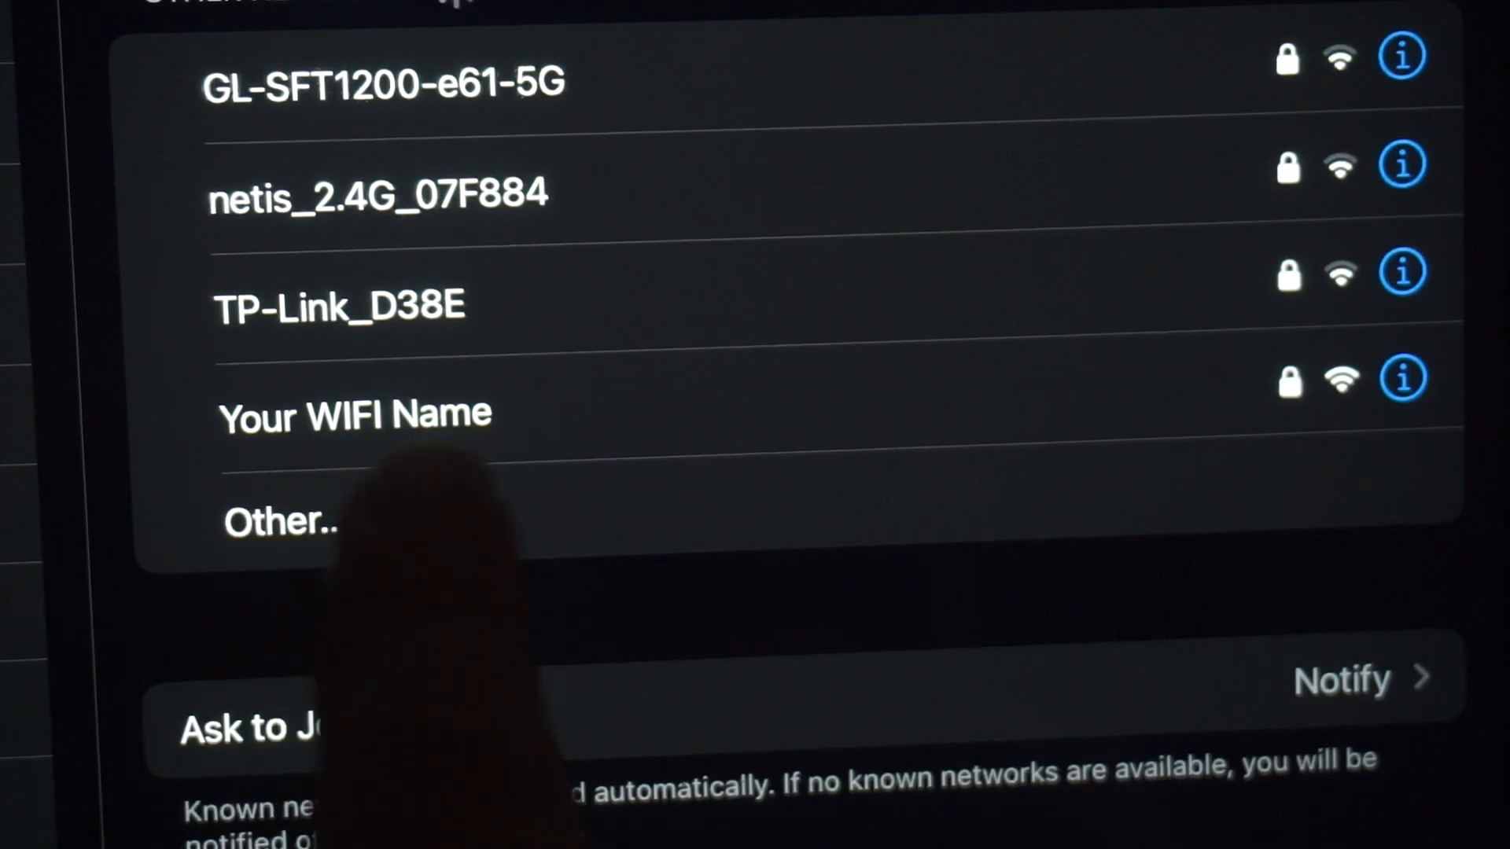
Join the new Wi‑Fi from the phone, then go to the Network Map from the Congratulations page.
{"action": "left_click", "coordinate": [472, 412]}
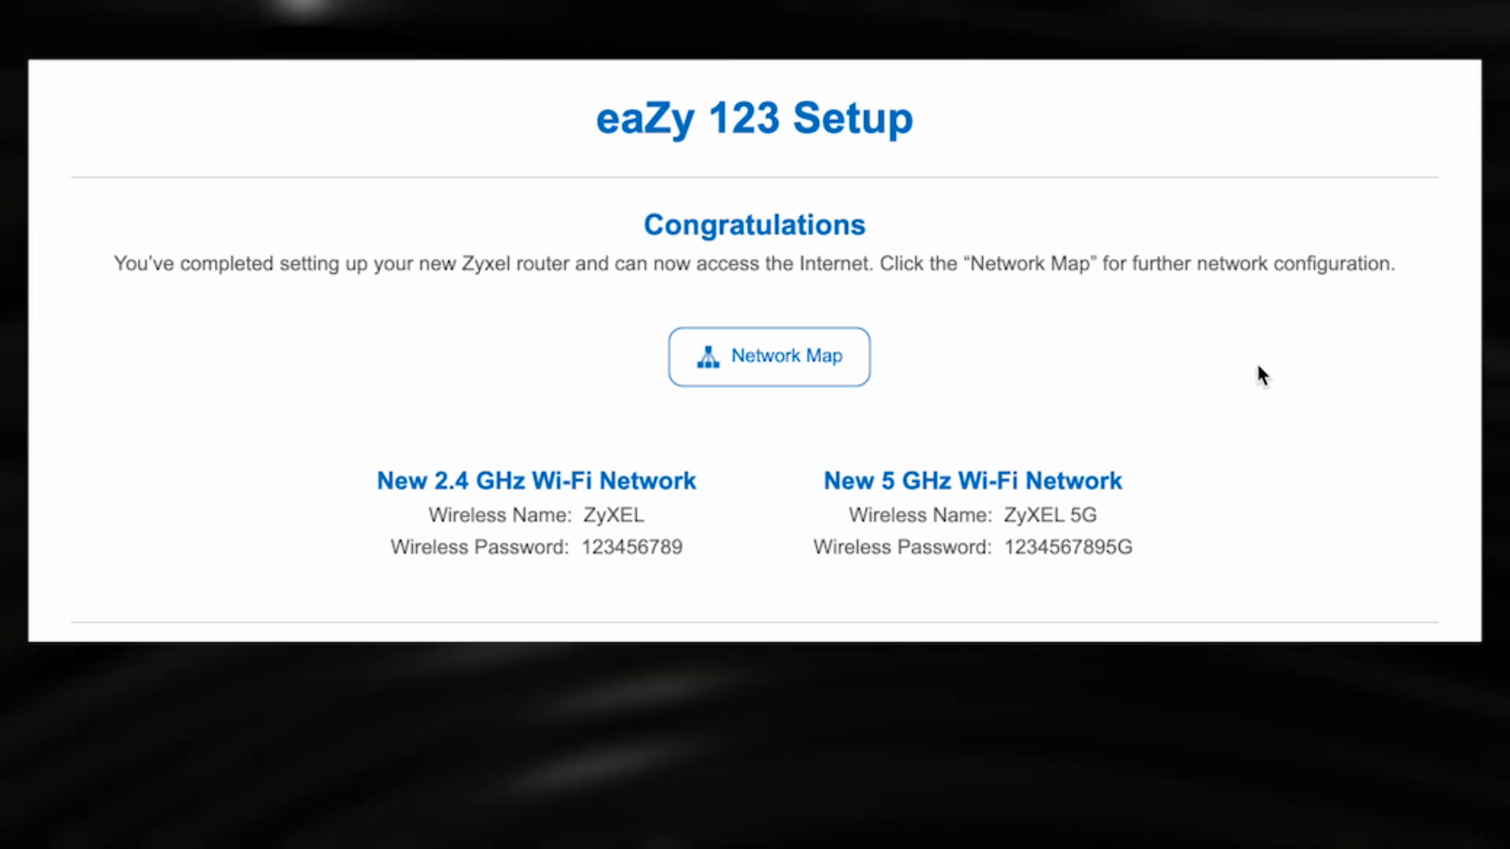
{"action": "left_click", "coordinate": [800, 355]}
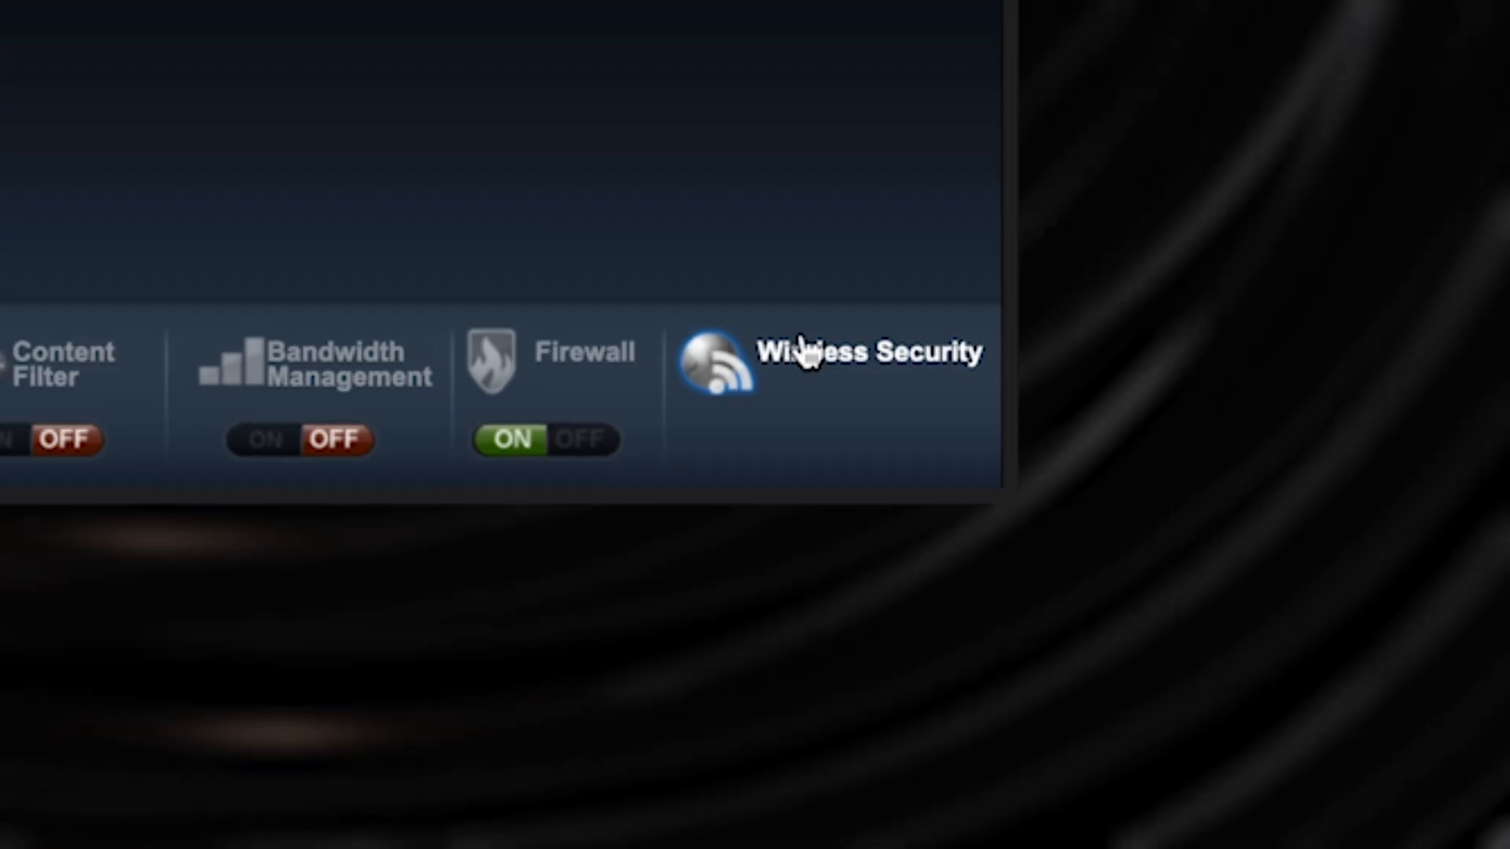
In Wireless Security, compare the 5 GHz and 2.4 GHz settings (ZyXEL, WPA2-PSK), then close it.
{"action": "left_click", "coordinate": [783, 343]}
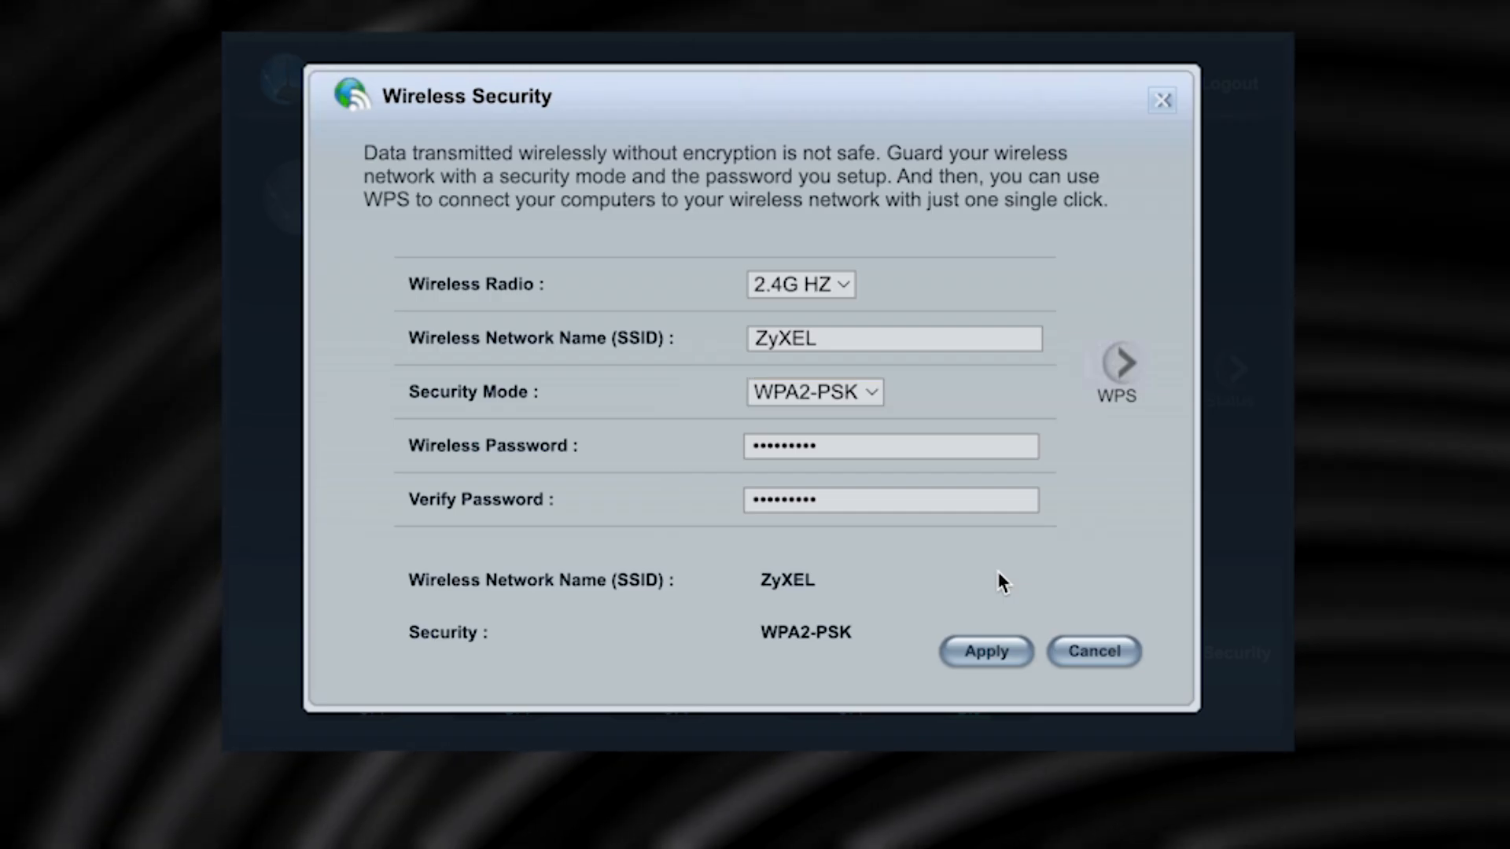
{"action": "left_click", "coordinate": [1013, 657]}
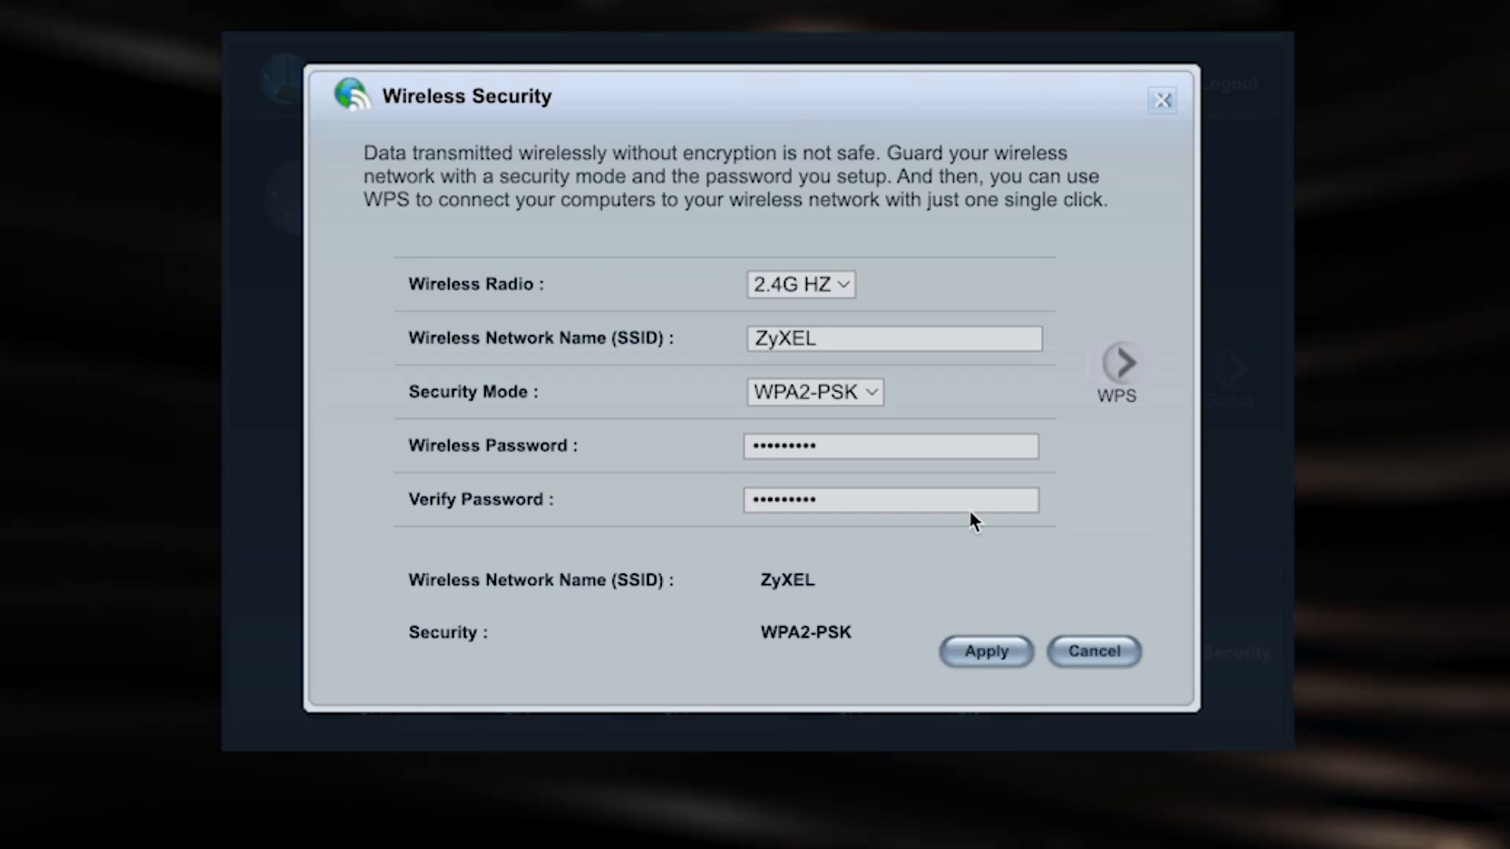
{"action": "left_click", "coordinate": [838, 288]}
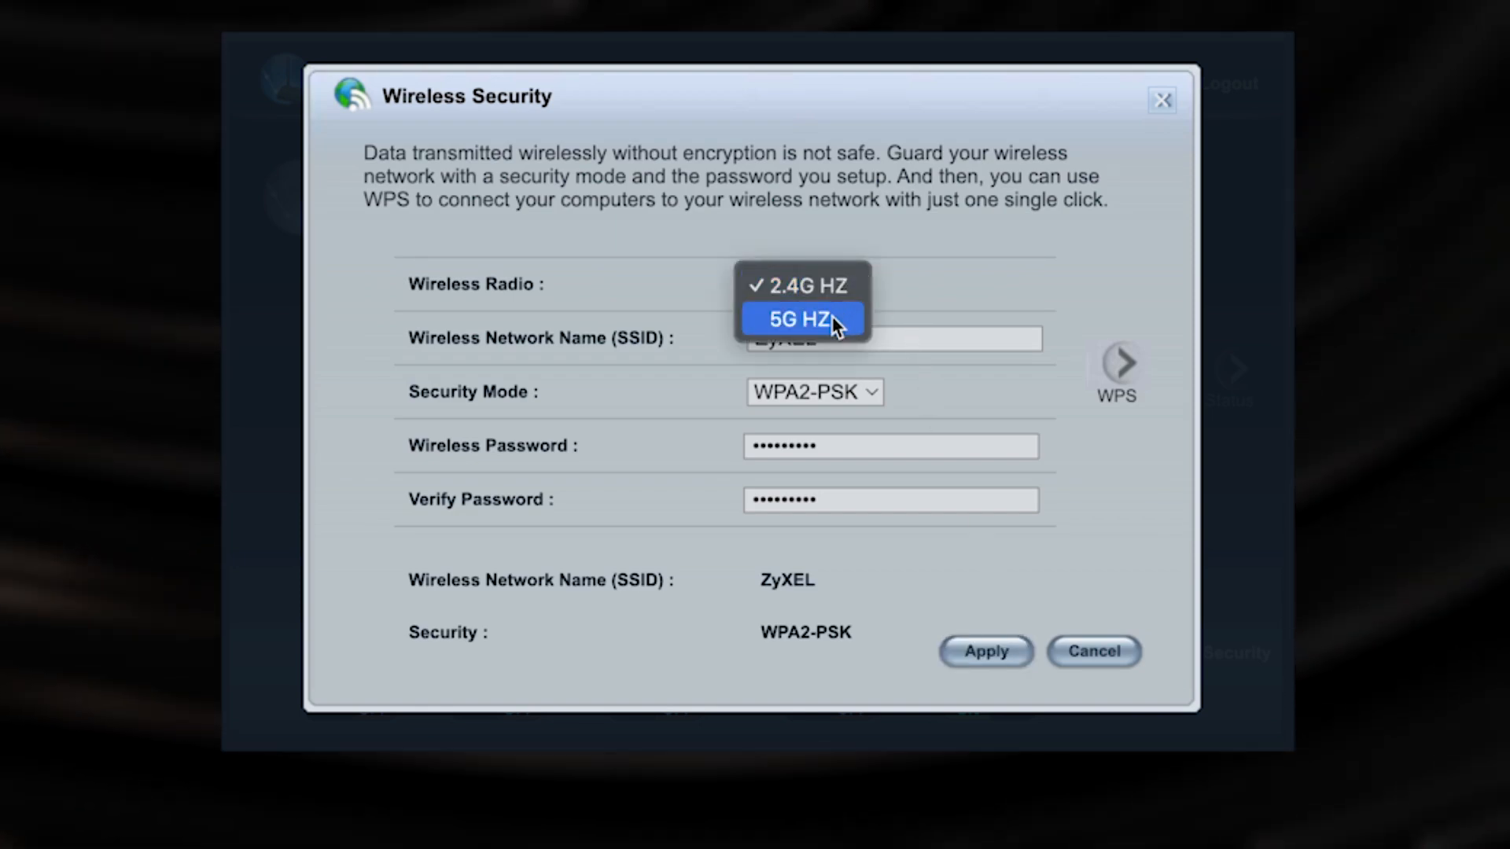
{"action": "left_click", "coordinate": [829, 318]}
{"action": "left_click", "coordinate": [855, 280]}
{"action": "left_click", "coordinate": [808, 253]}
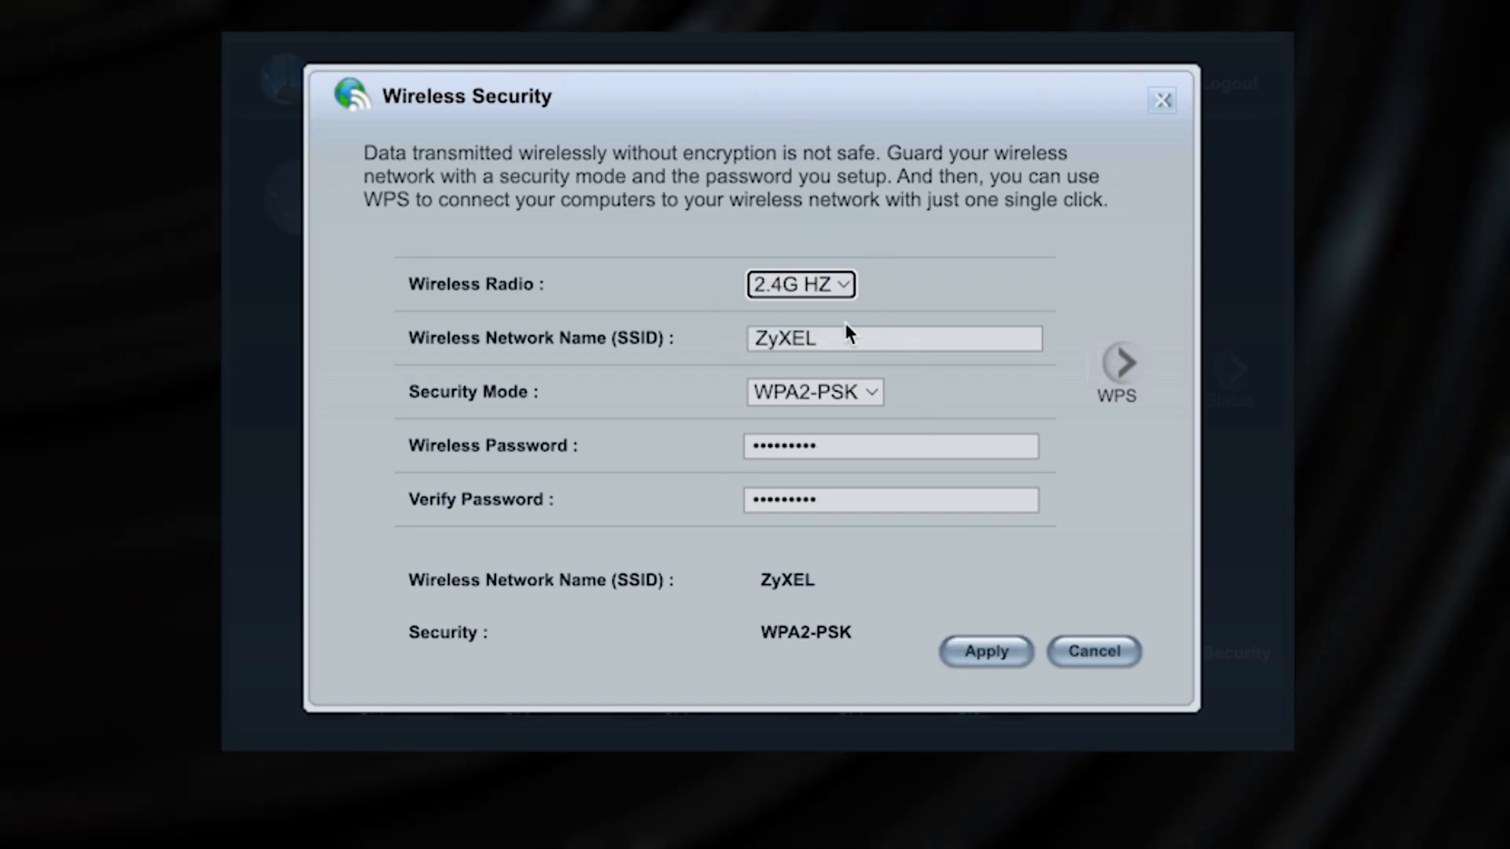
{"action": "left_click", "coordinate": [846, 500]}
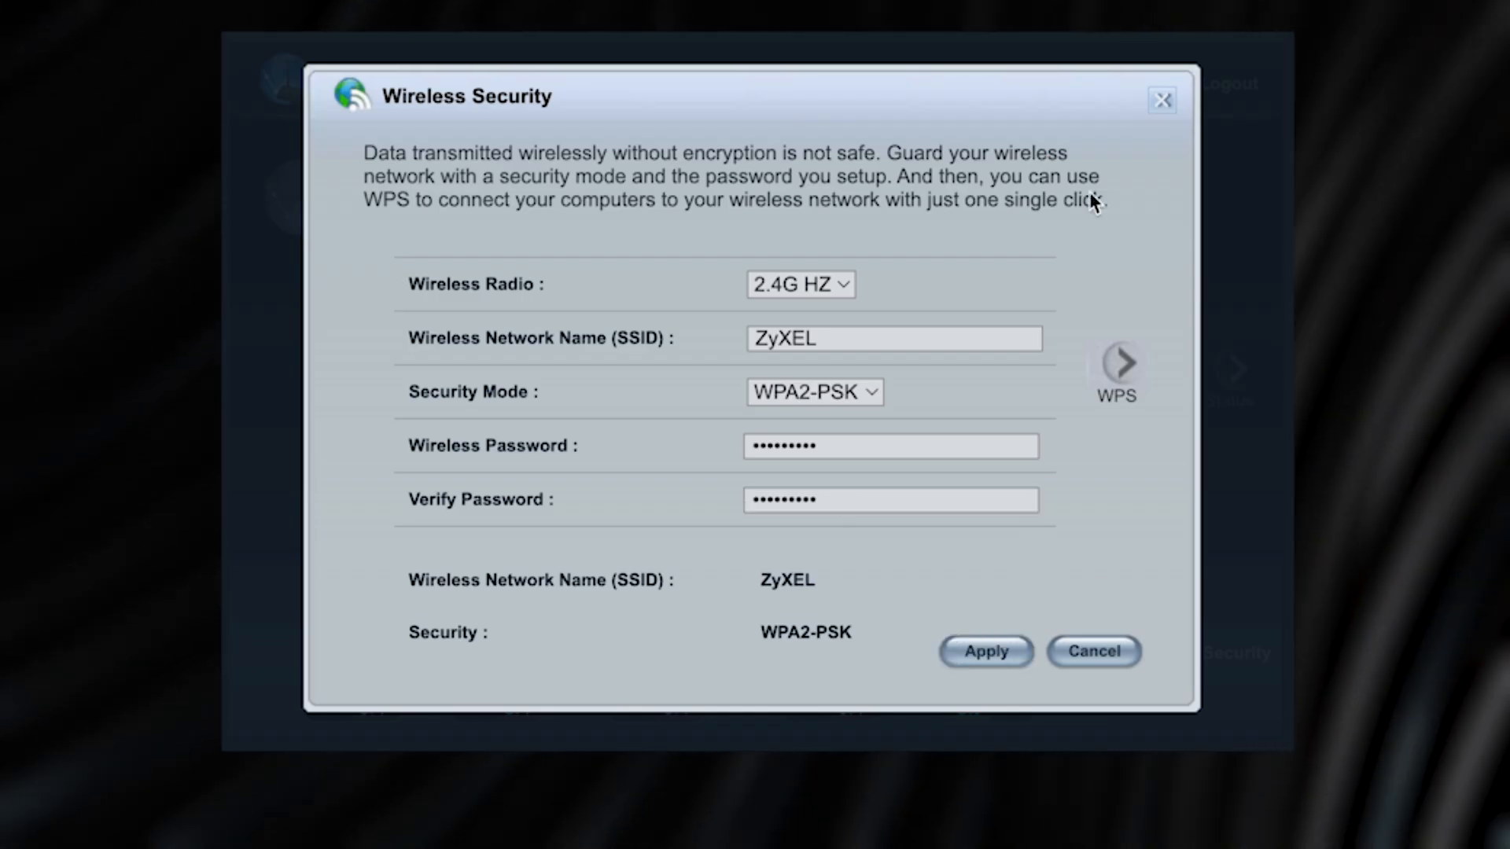
{"action": "left_click", "coordinate": [1161, 101]}
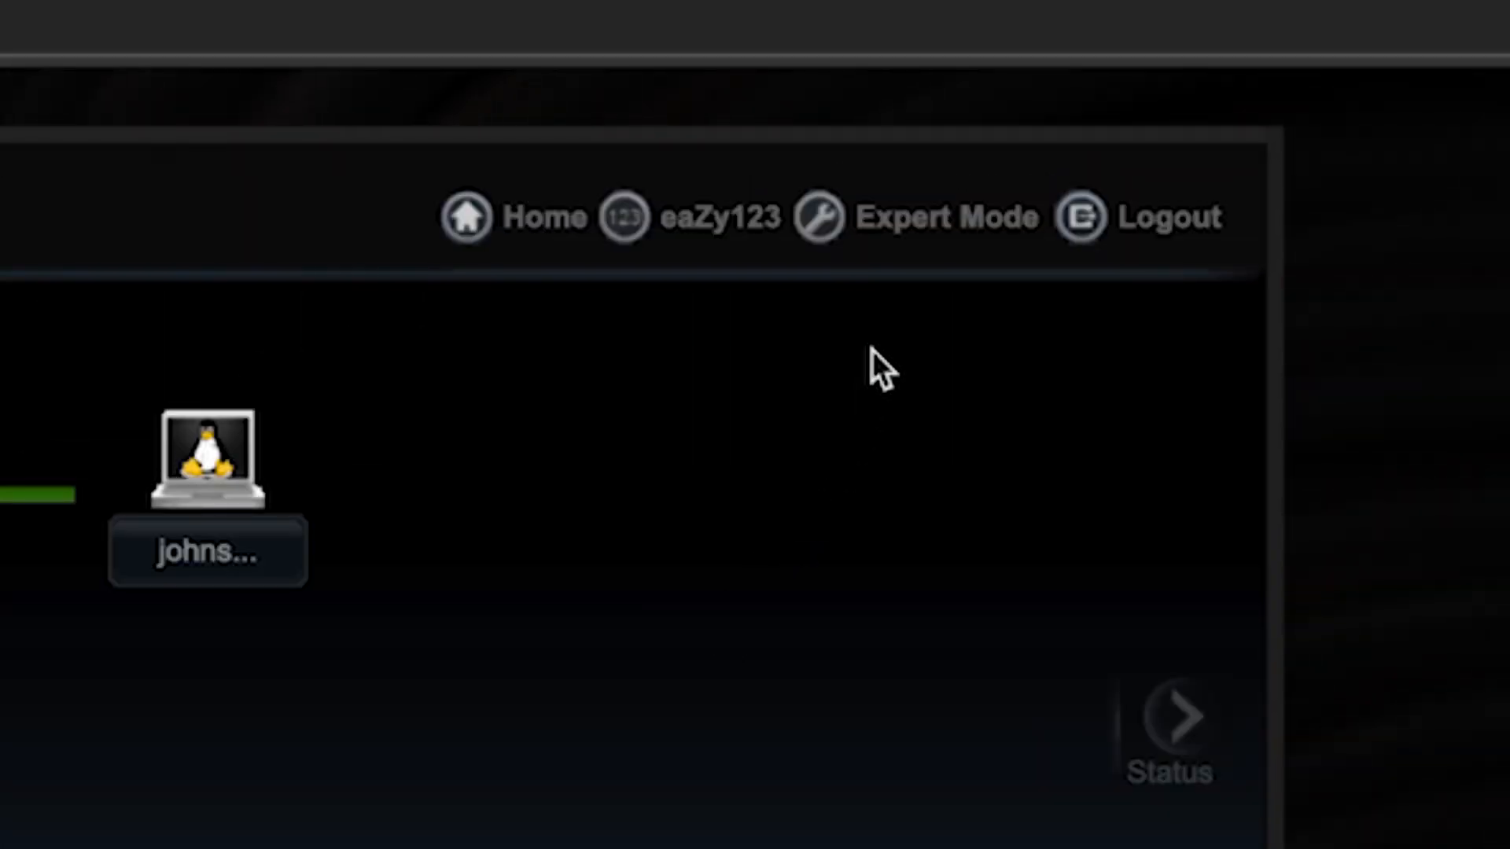
Reboot the router via Expert Mode > Maintenance > Restart, confirming with OK.
{"action": "left_click", "coordinate": [897, 236]}
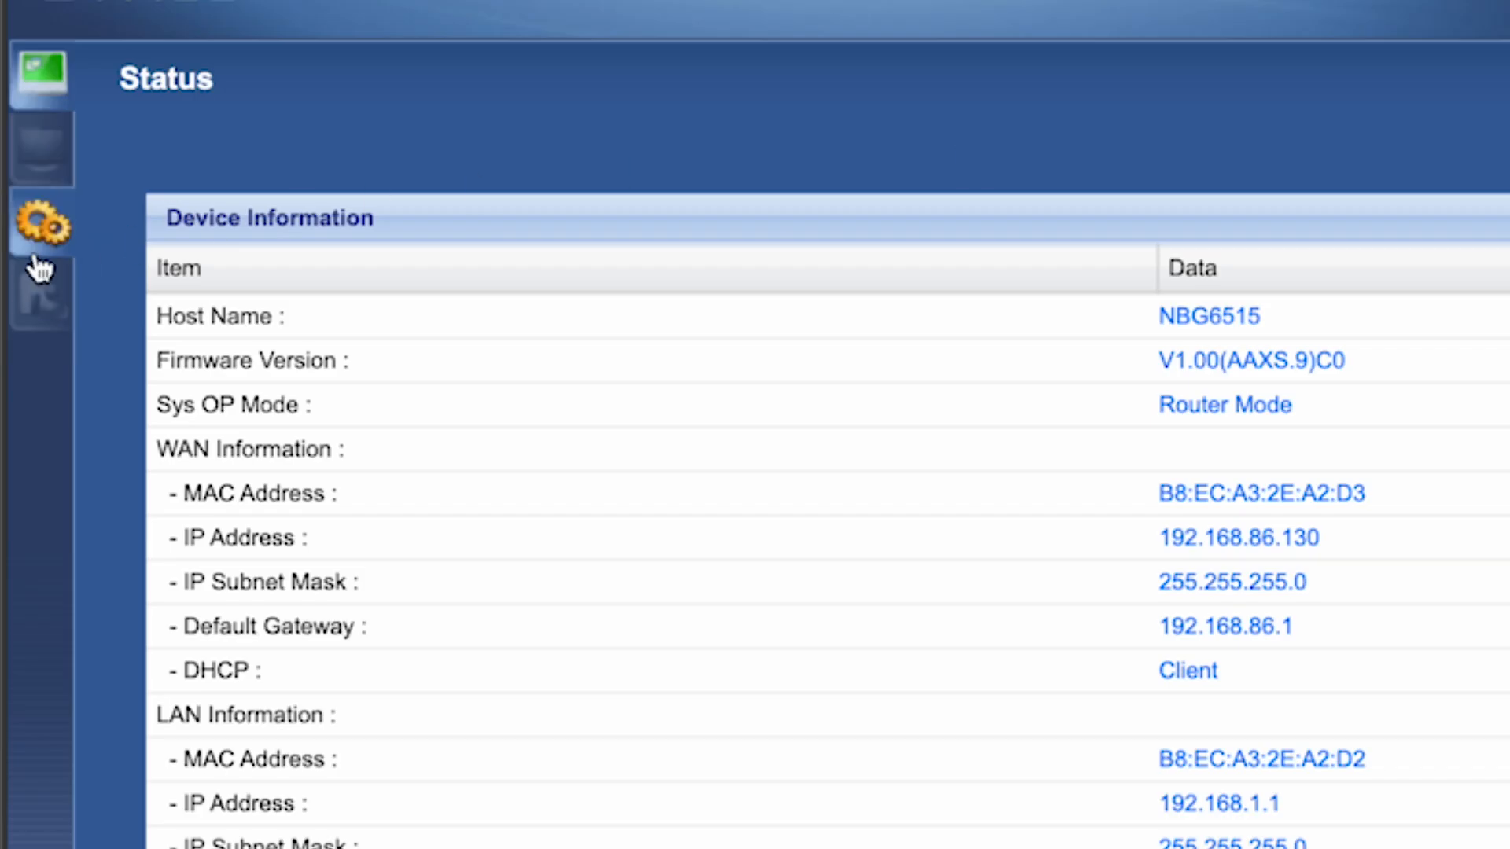
{"action": "left_click", "coordinate": [33, 296]}
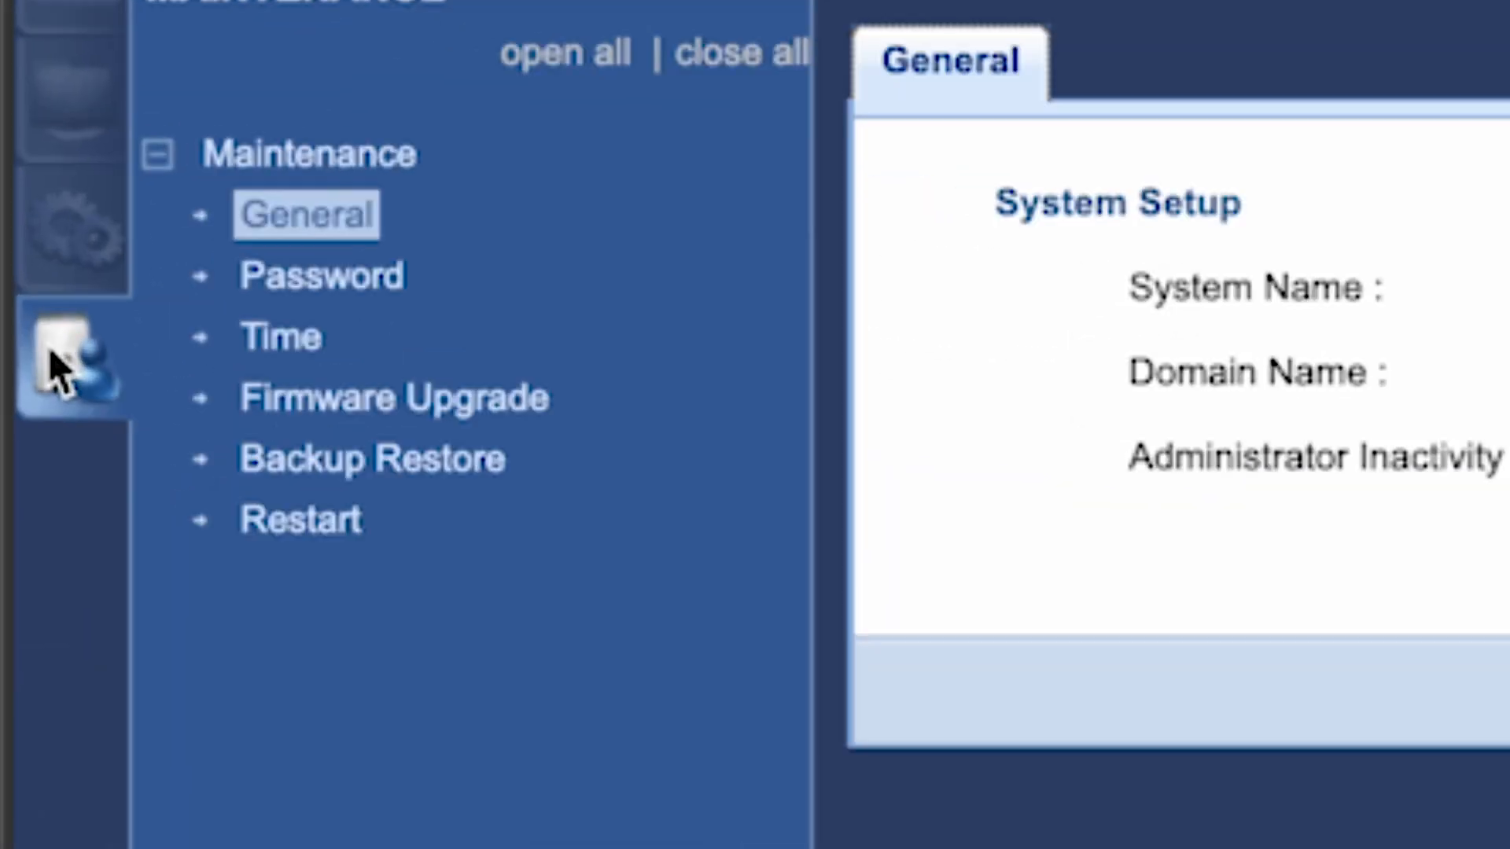
{"action": "left_click", "coordinate": [298, 528]}
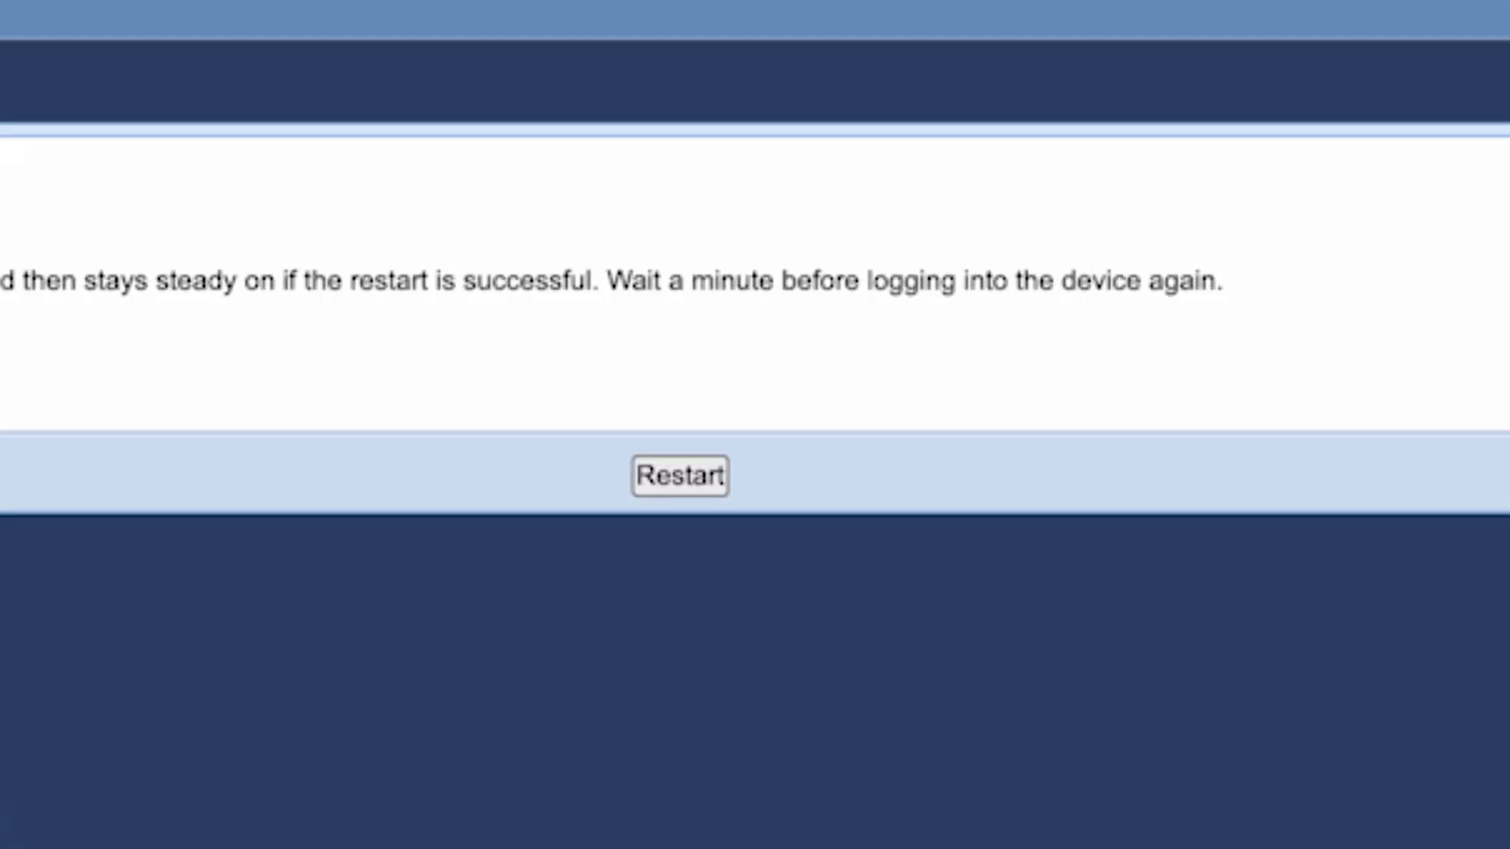
{"action": "left_click", "coordinate": [682, 478]}
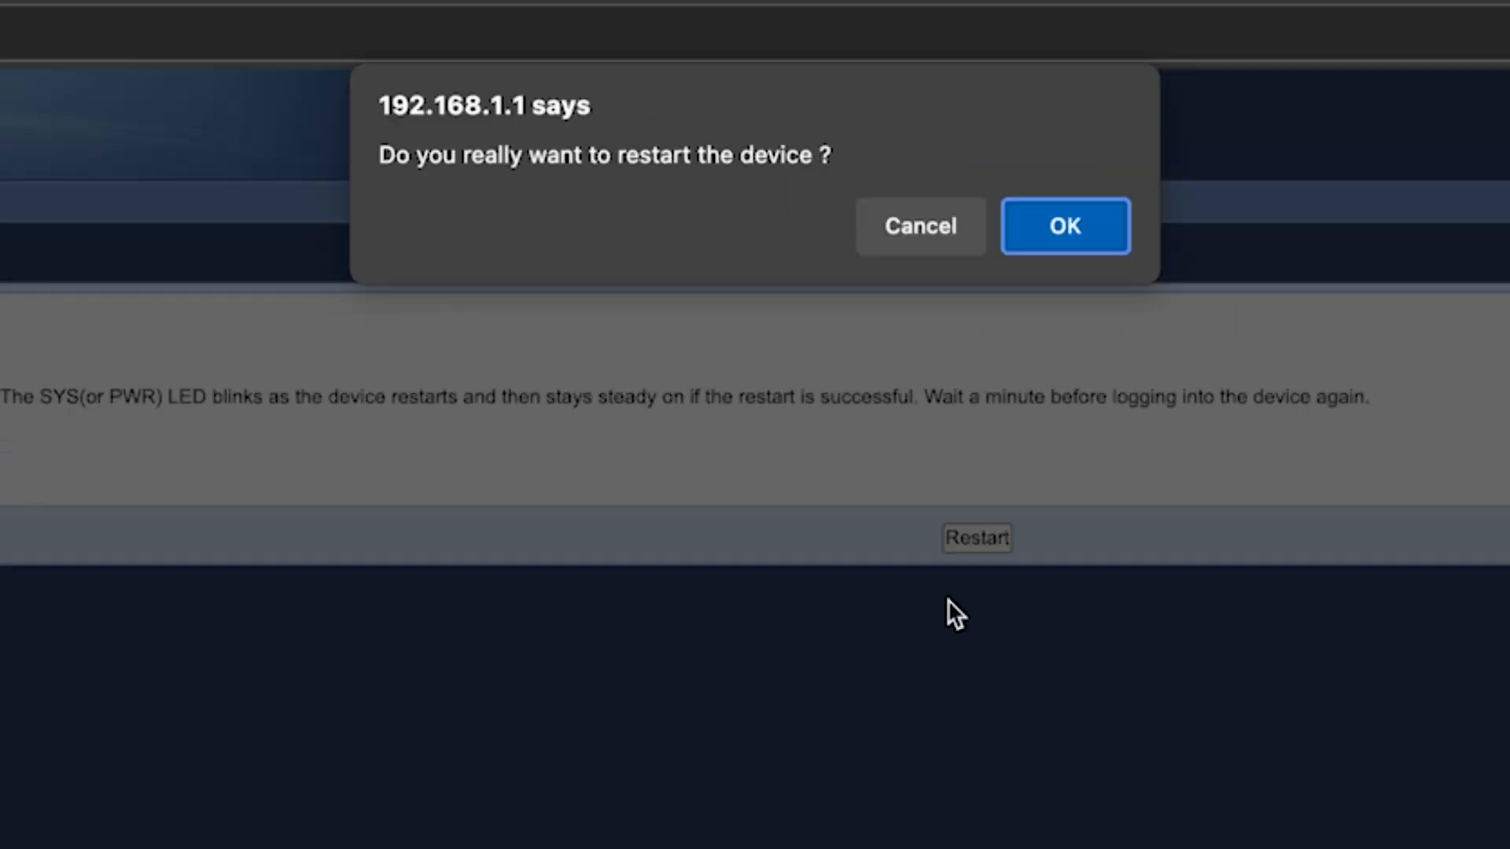
{"action": "left_click", "coordinate": [1073, 250]}
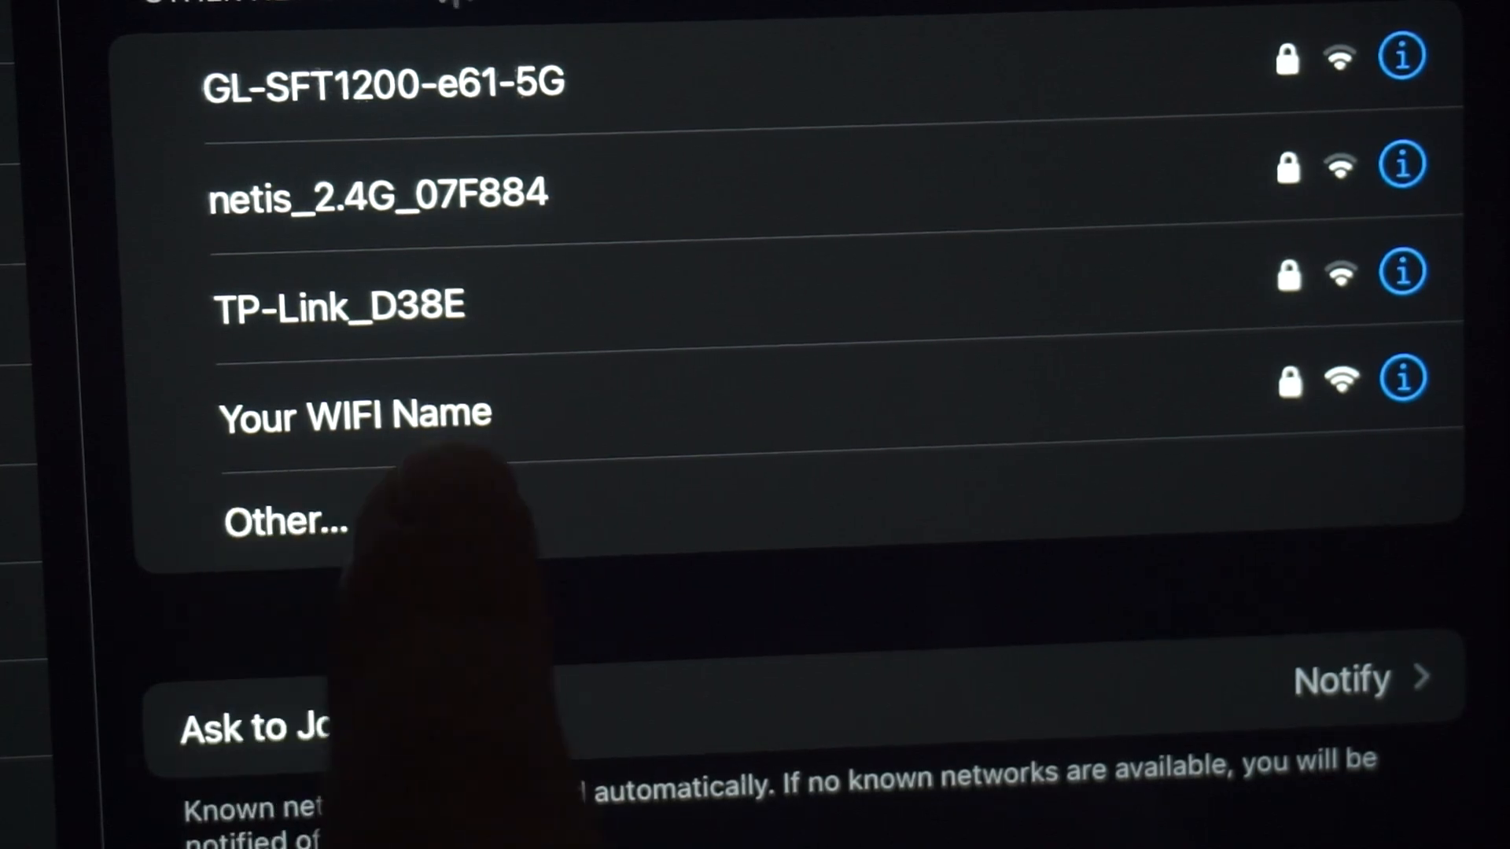
Connect the phone to 'Your WIFI Name', test a search, then log in with the admin password.
{"action": "left_click", "coordinate": [472, 417]}
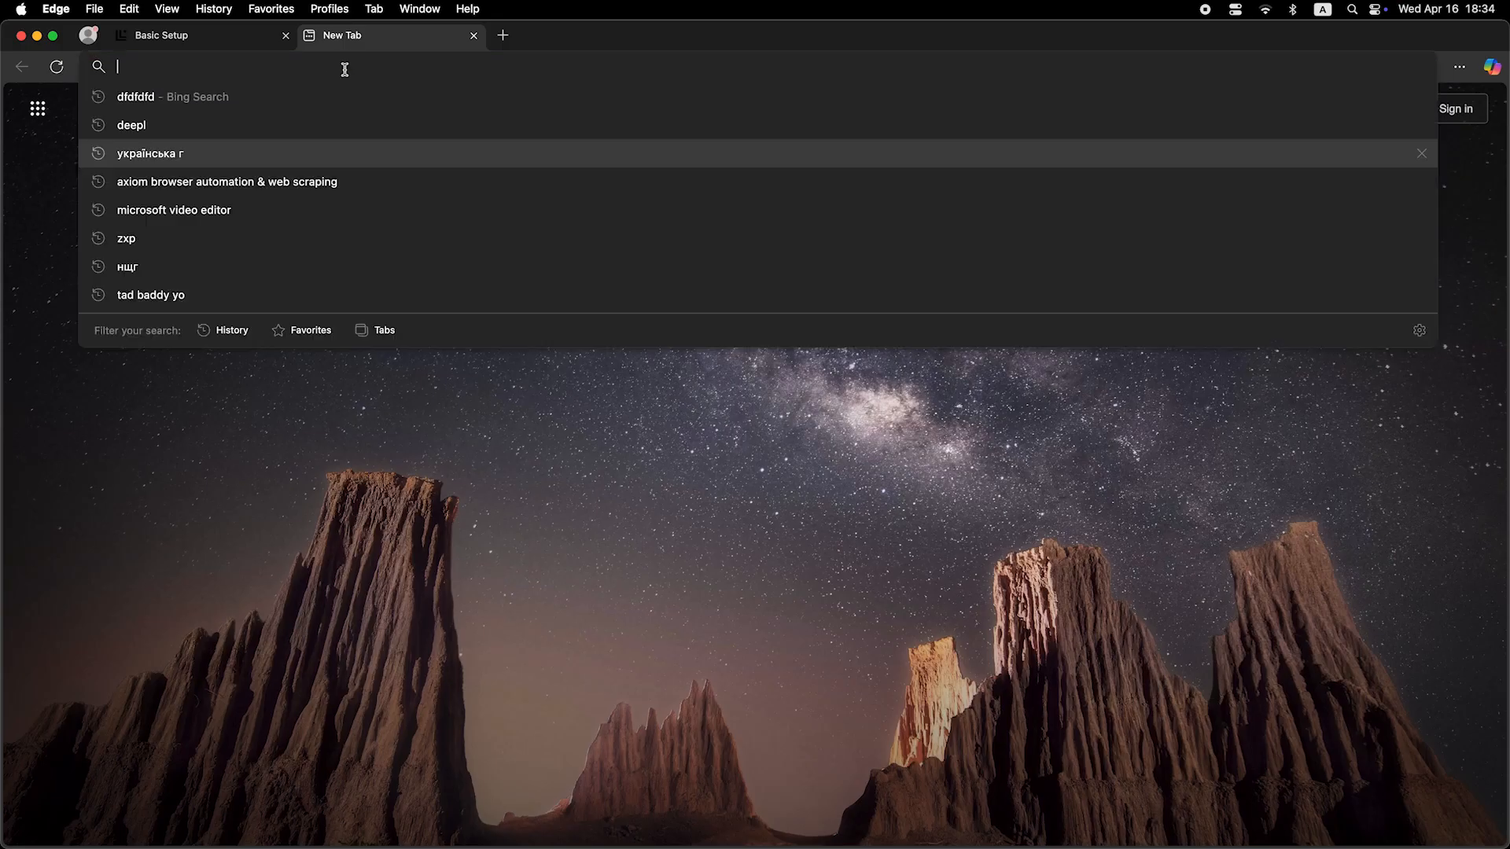
{"action": "type", "text": "dfdfdfdf"}
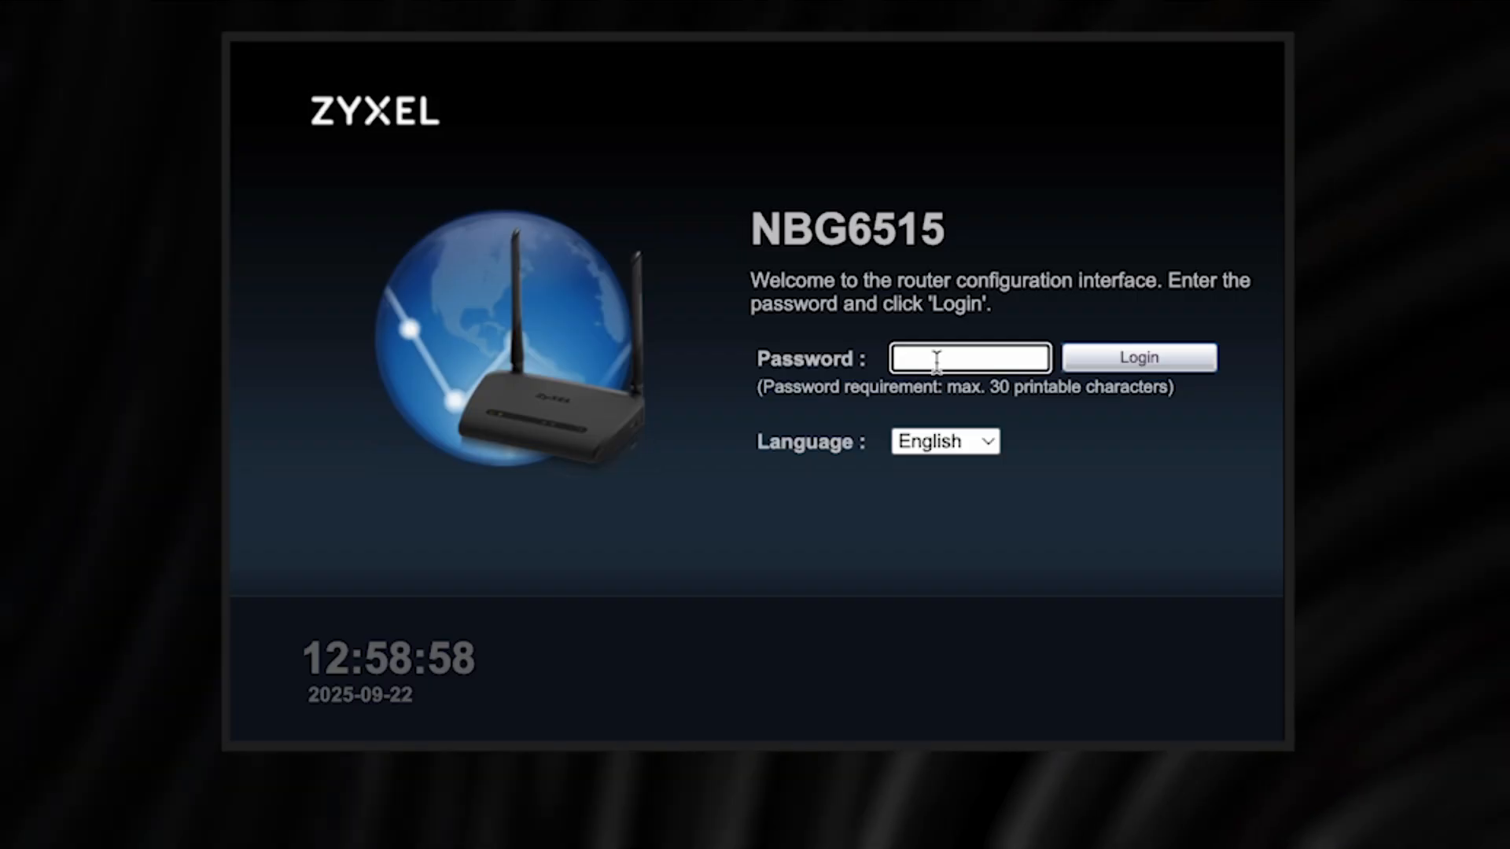
{"action": "type", "text": "**********"}
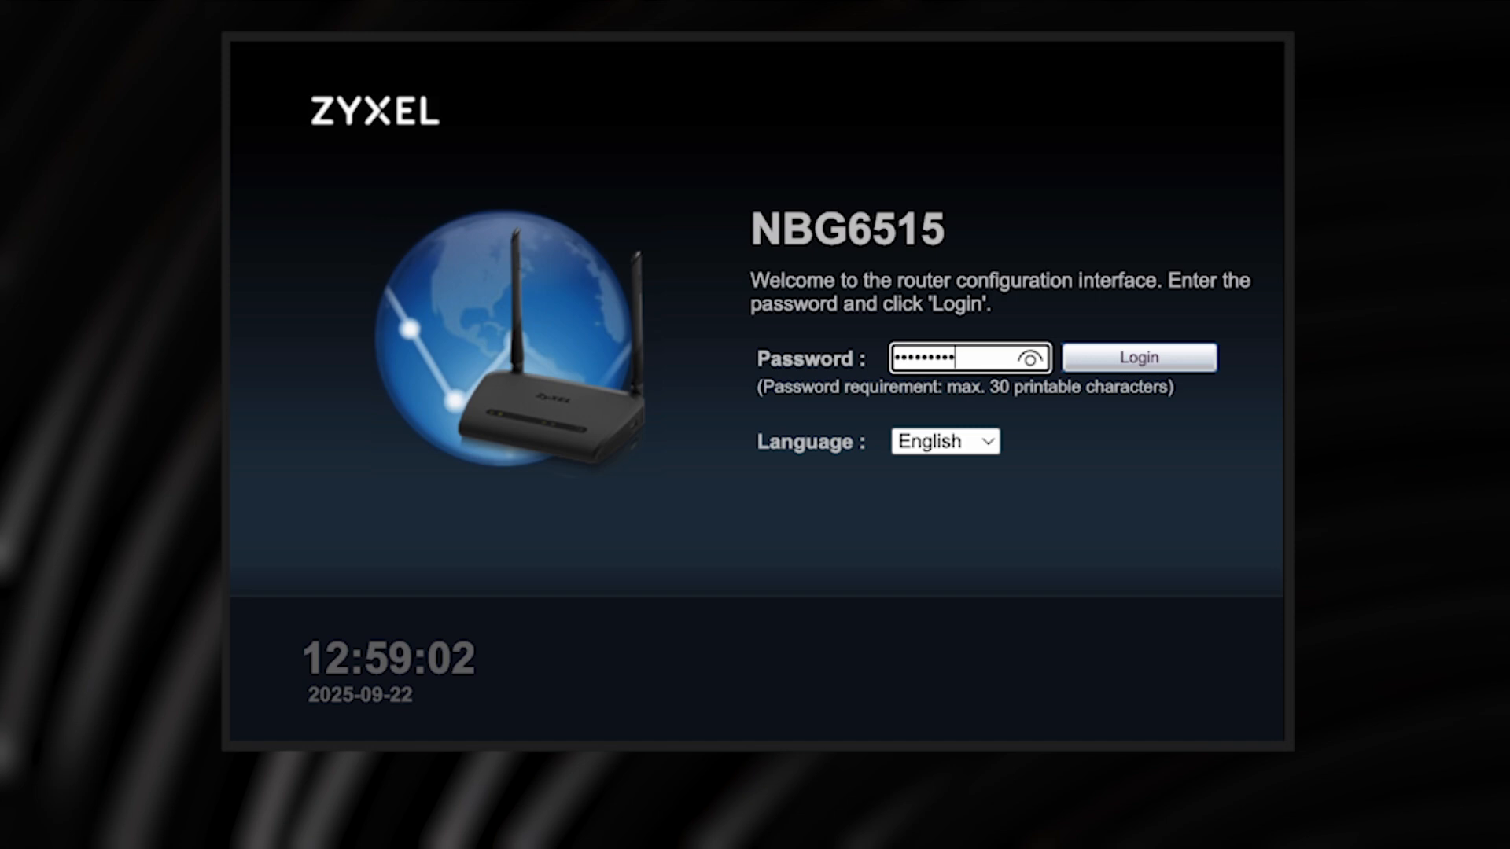
{"action": "left_click", "coordinate": [1161, 359]}
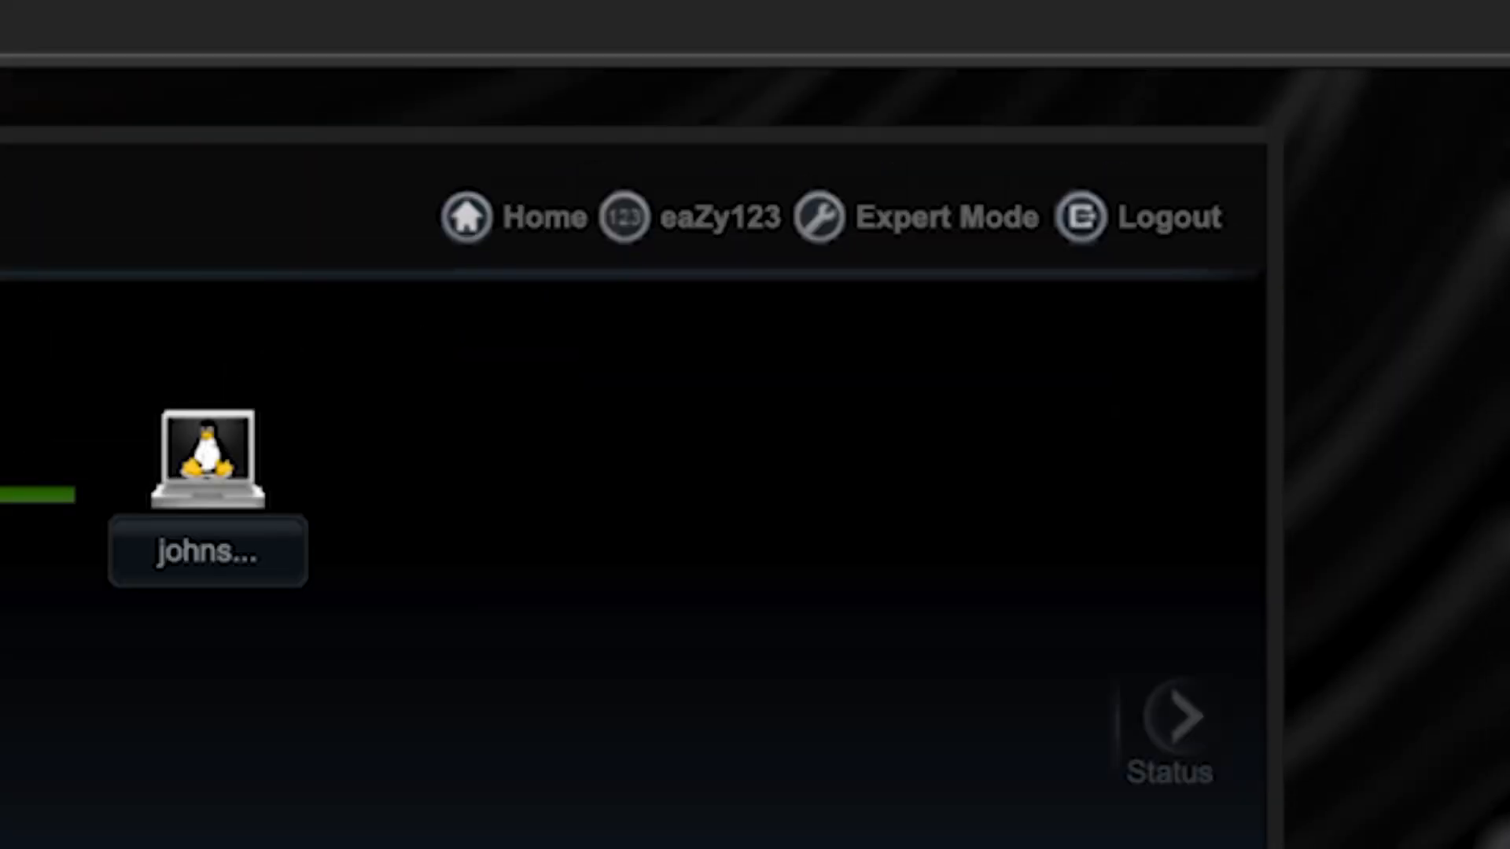
In Expert Mode, apply the WAN settings with the computer's MAC address cloned.
{"action": "left_click", "coordinate": [963, 217]}
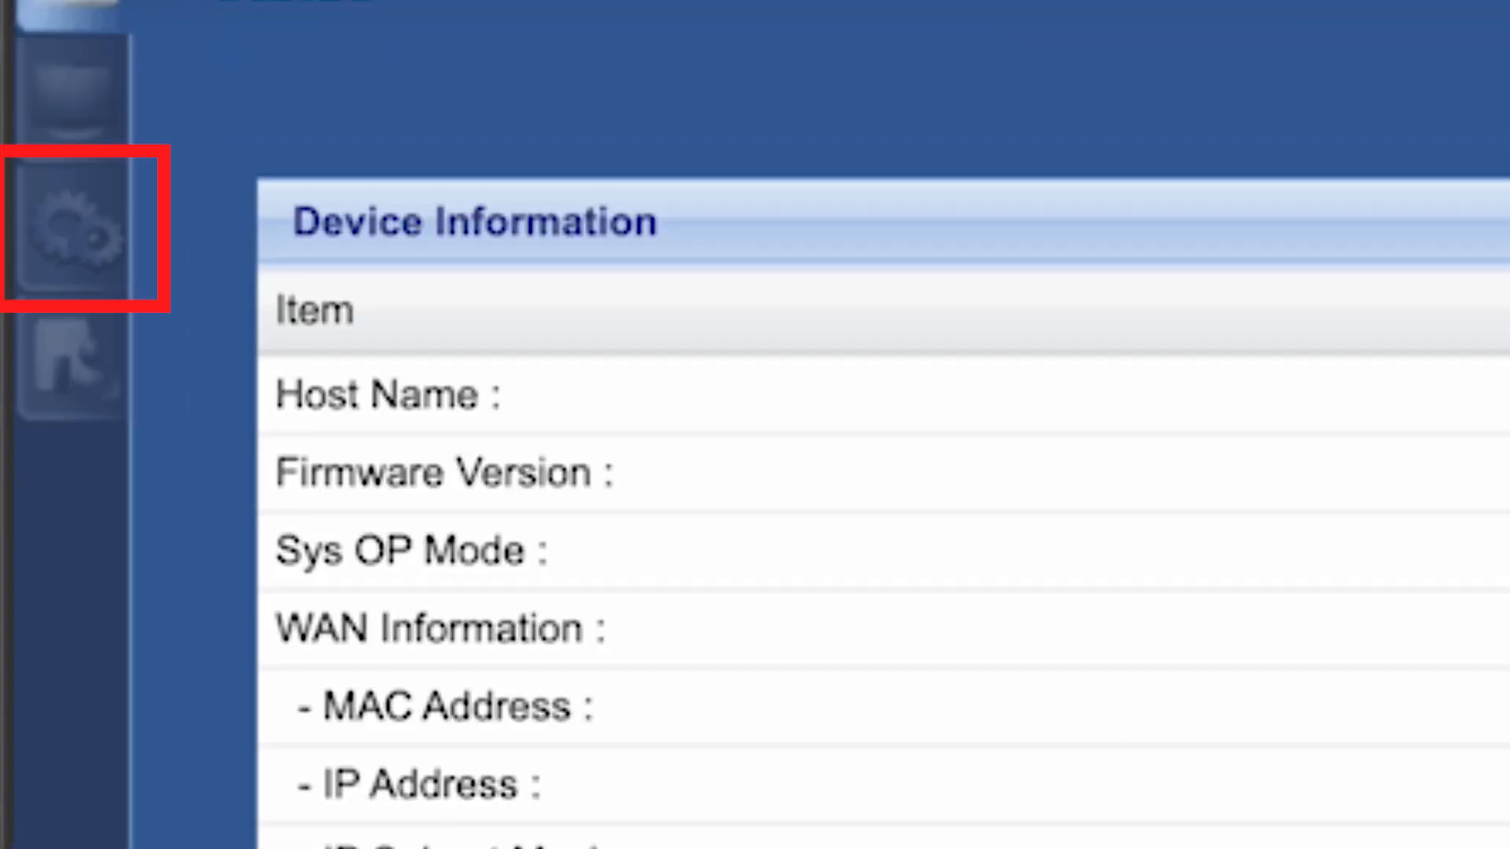
{"action": "left_click", "coordinate": [114, 242]}
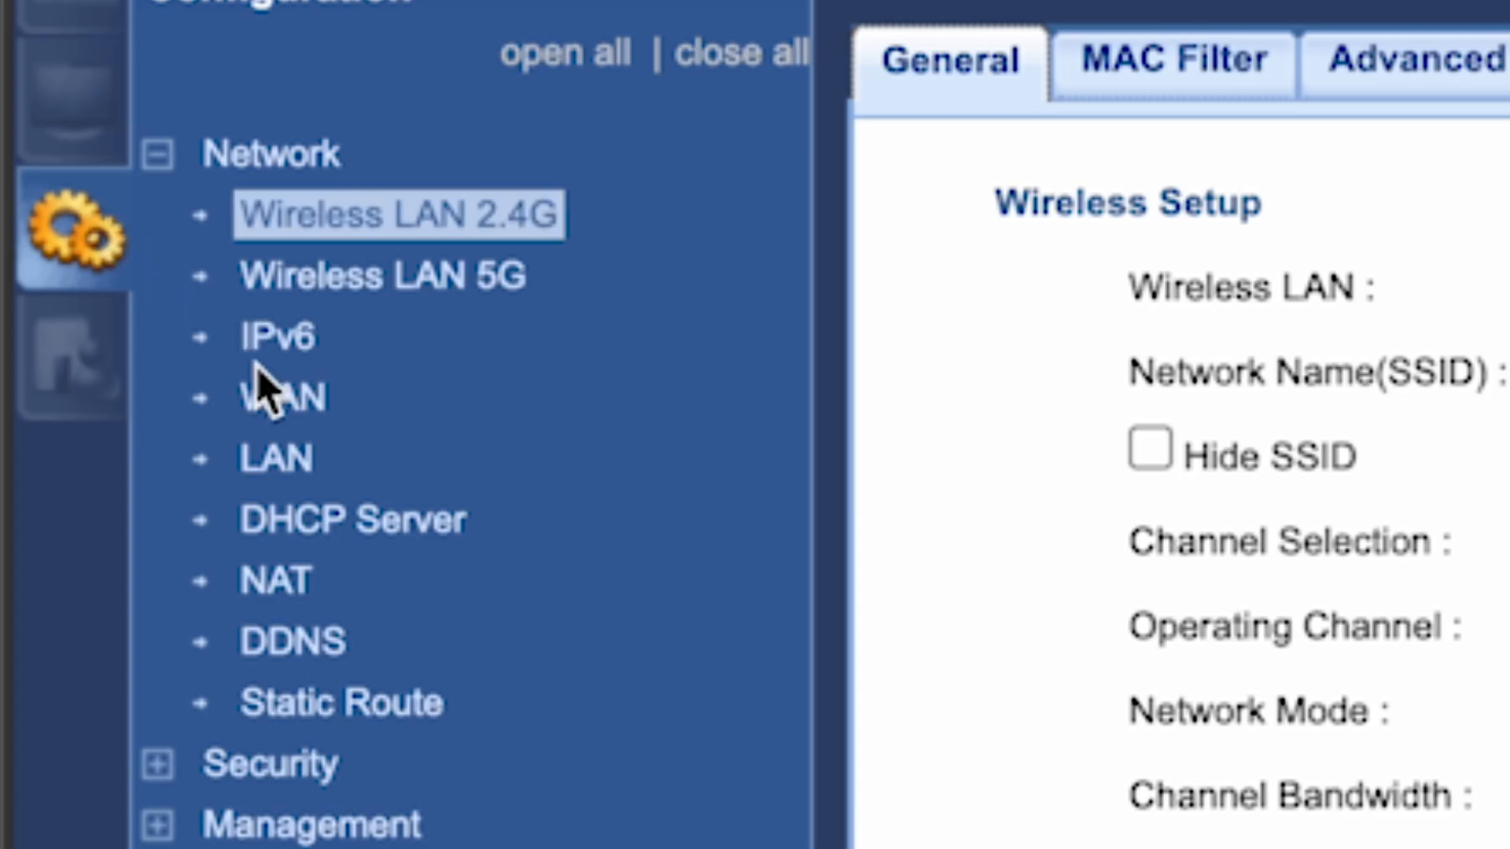
{"action": "left_click", "coordinate": [293, 400]}
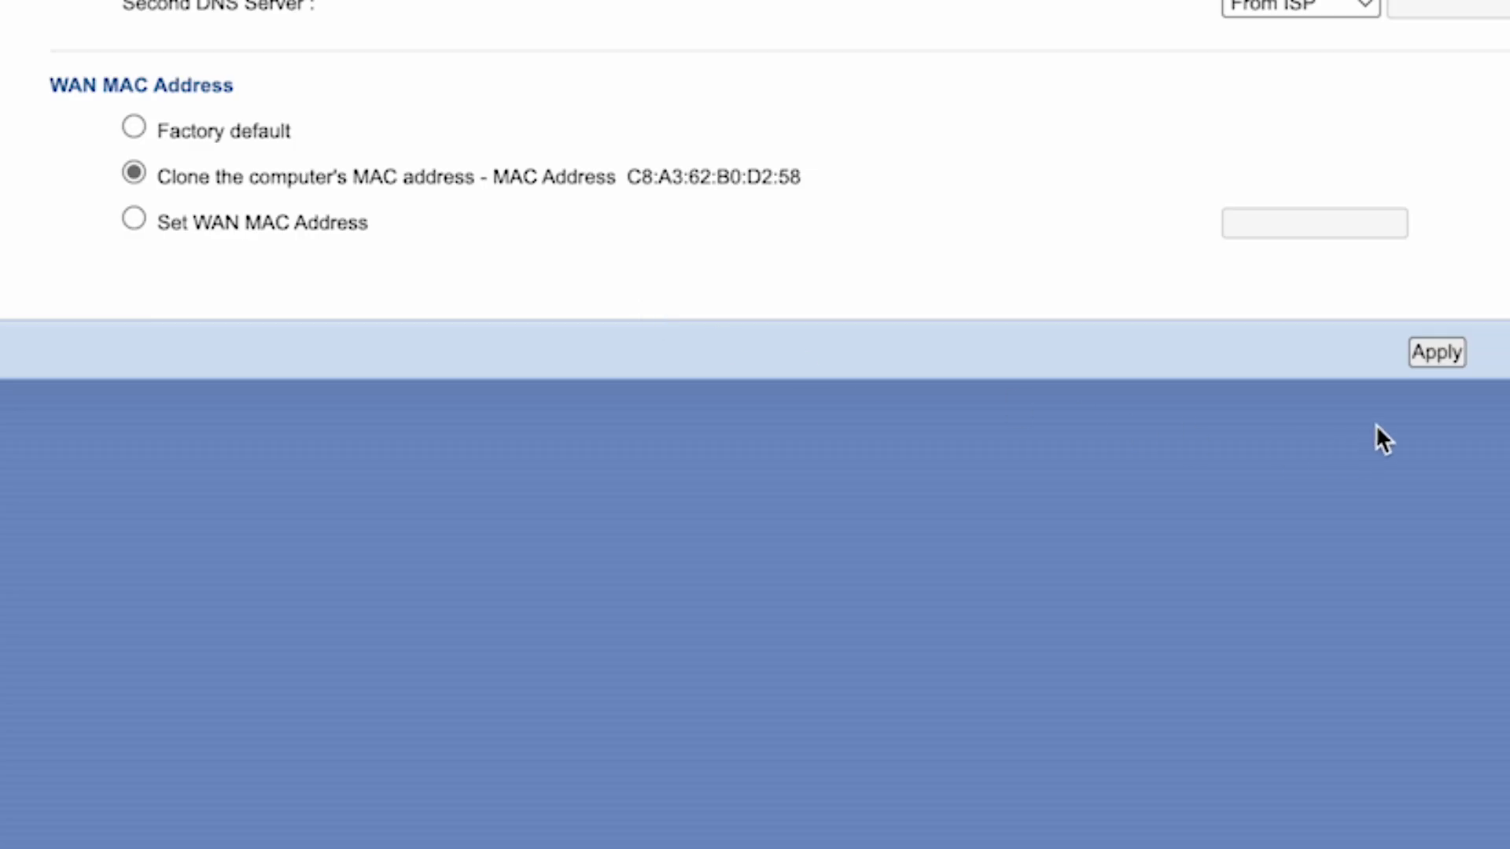
{"action": "left_click", "coordinate": [1452, 361]}
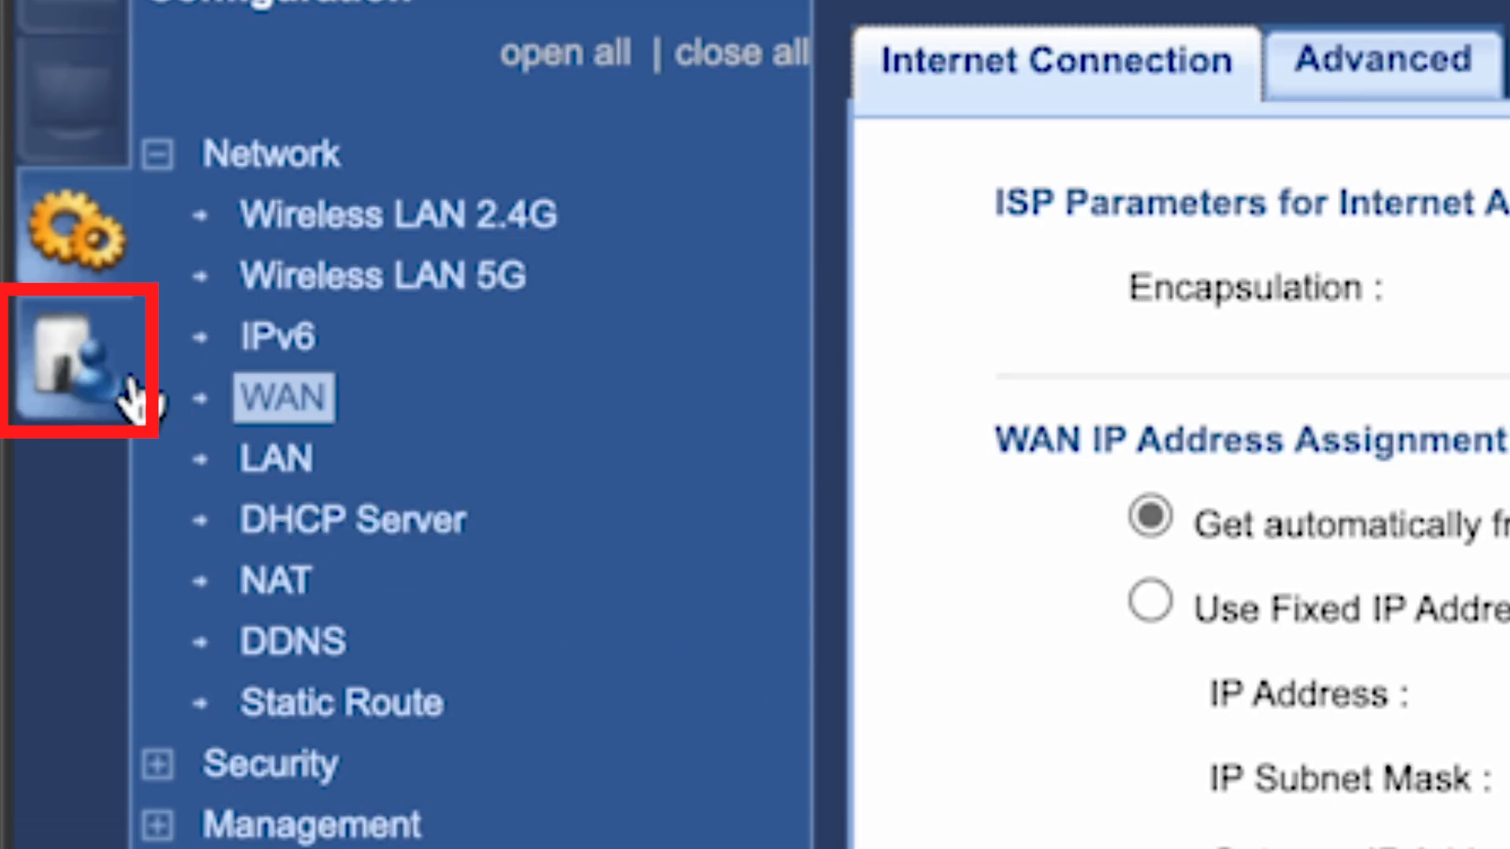
Open Maintenance > Firmware Upgrade and check online for the latest firmware.
{"action": "left_click", "coordinate": [92, 378]}
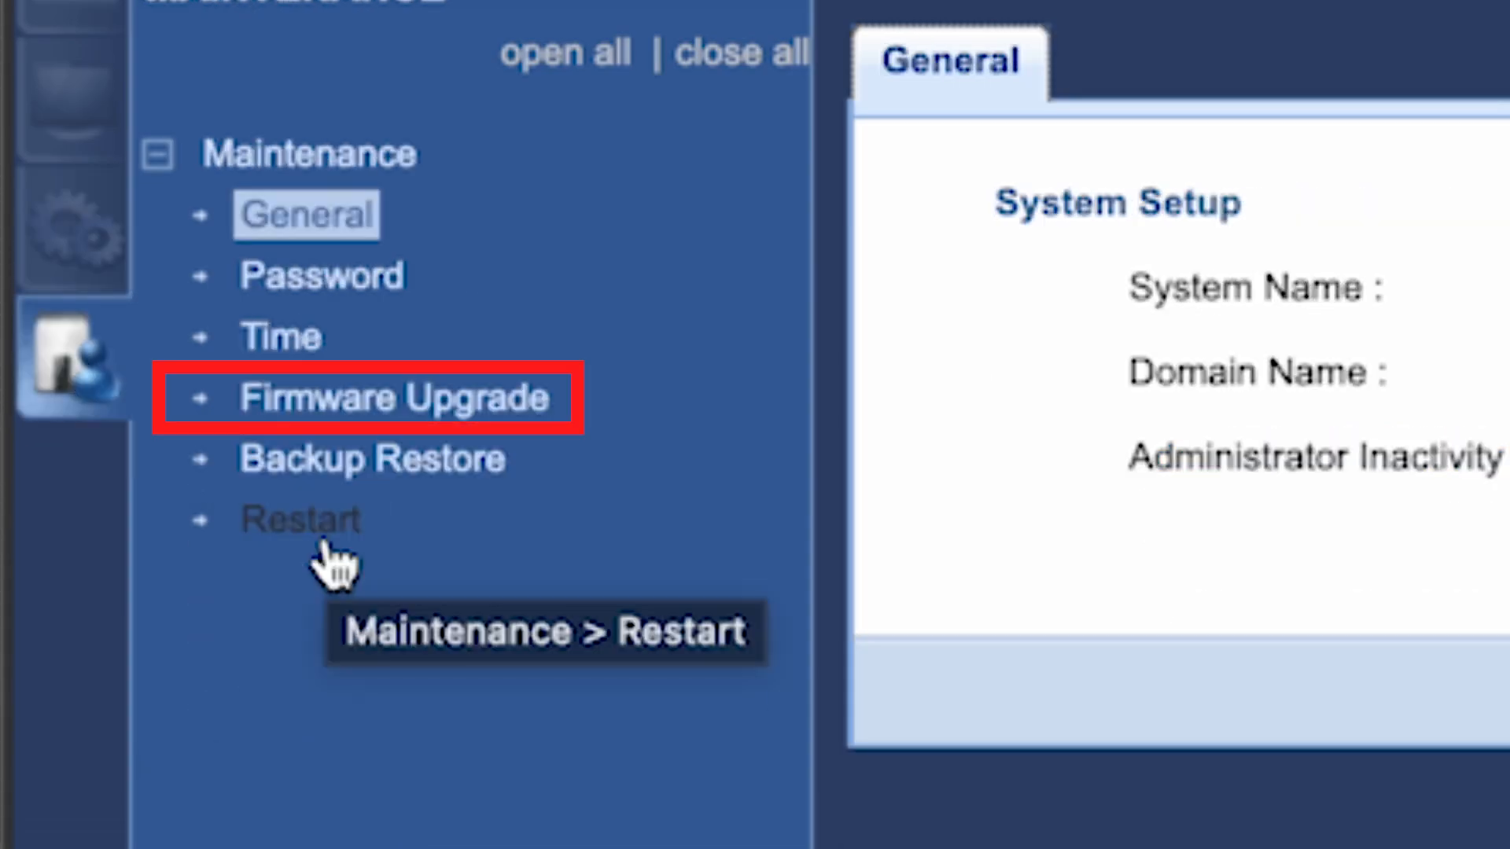
{"action": "left_click", "coordinate": [361, 418]}
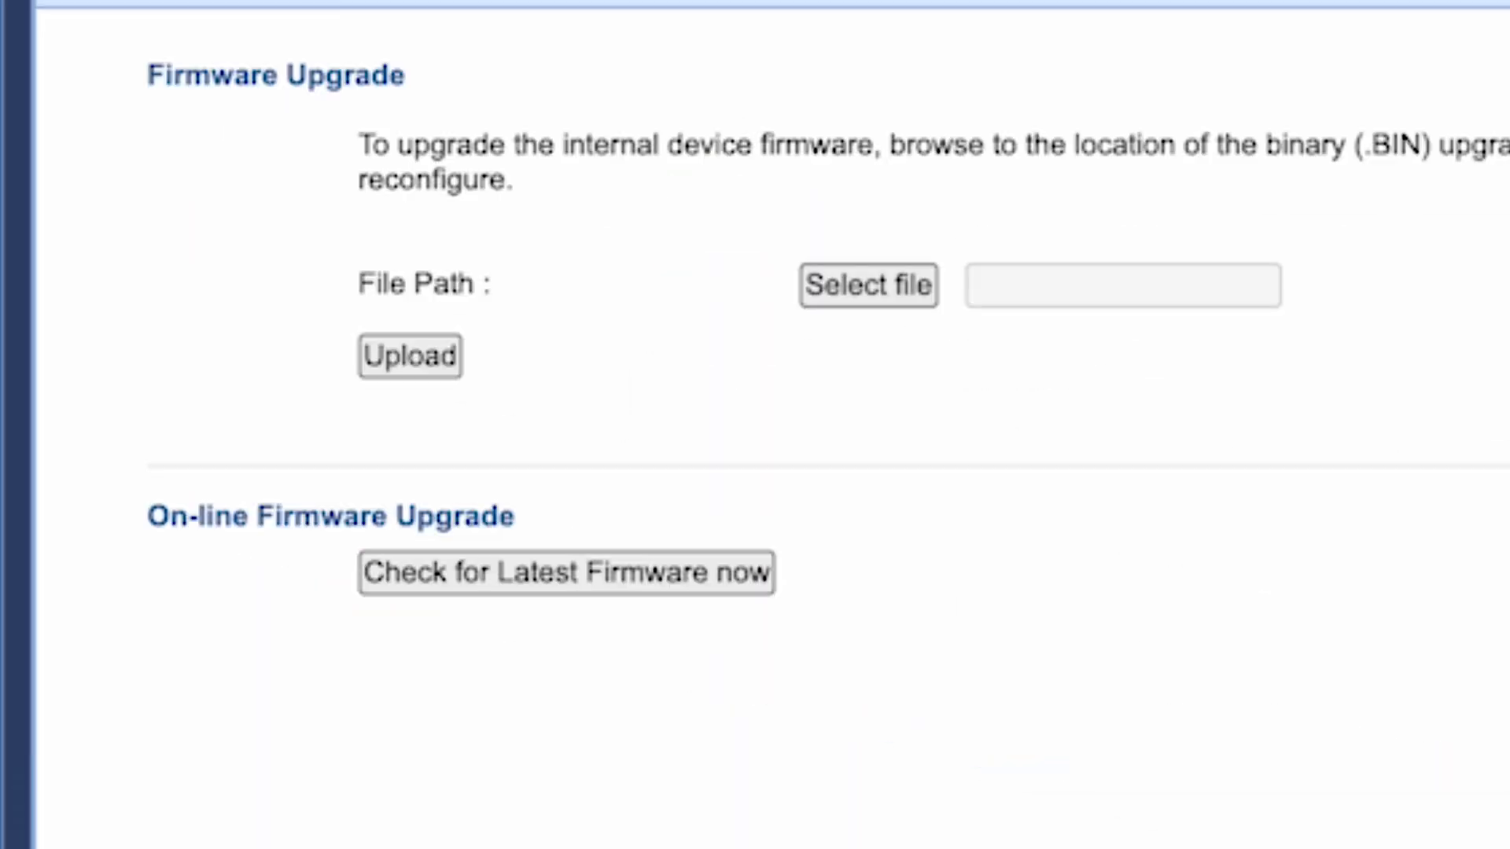
{"action": "left_click", "coordinate": [464, 586]}
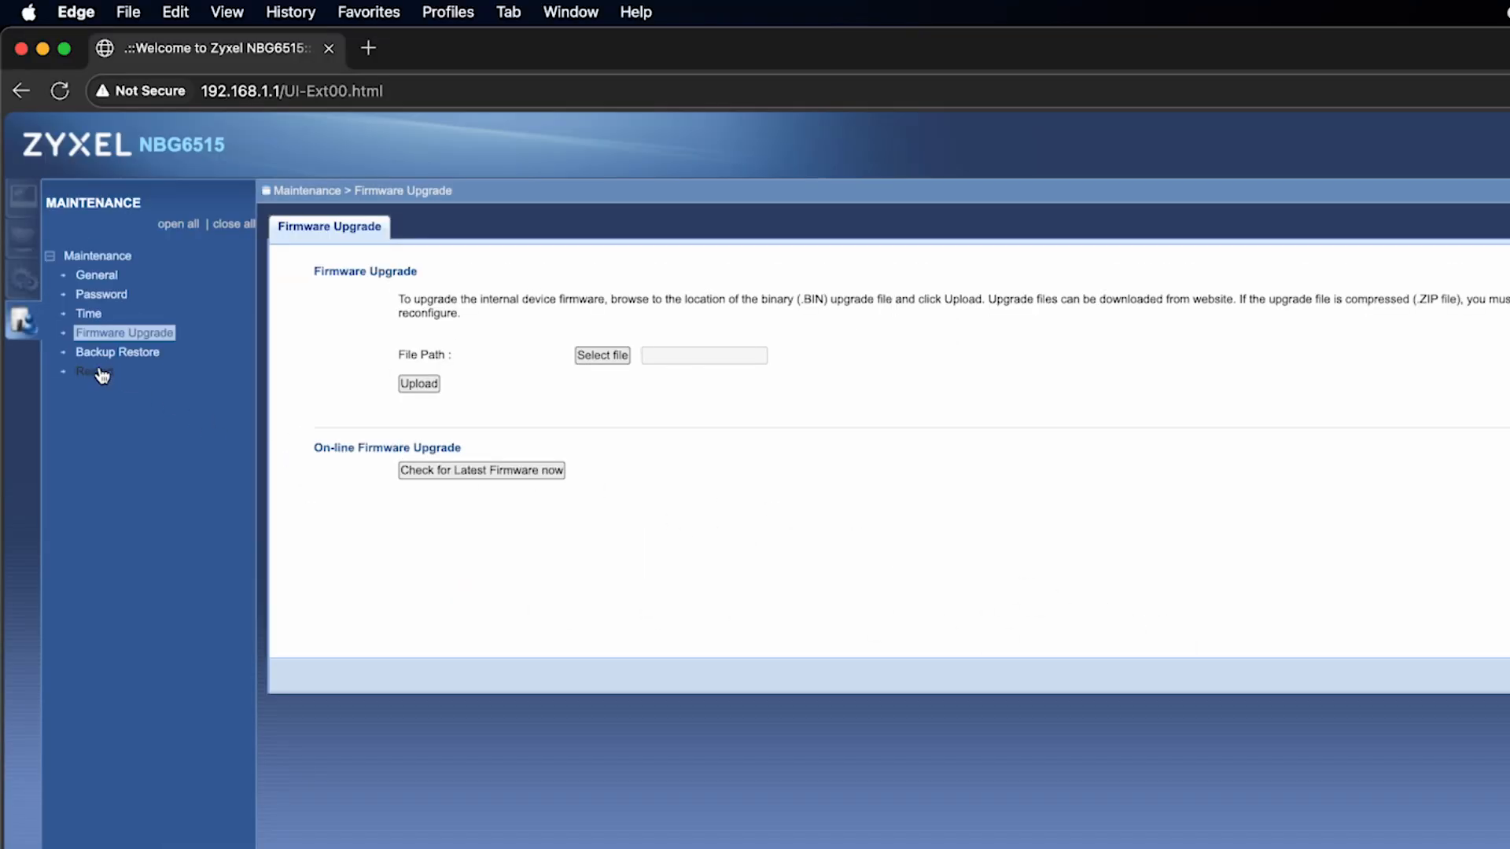
Restart the router from Maintenance > Restart, then search 'dfdfdfdf' in the browser to test internet access.
{"action": "left_click", "coordinate": [96, 372]}
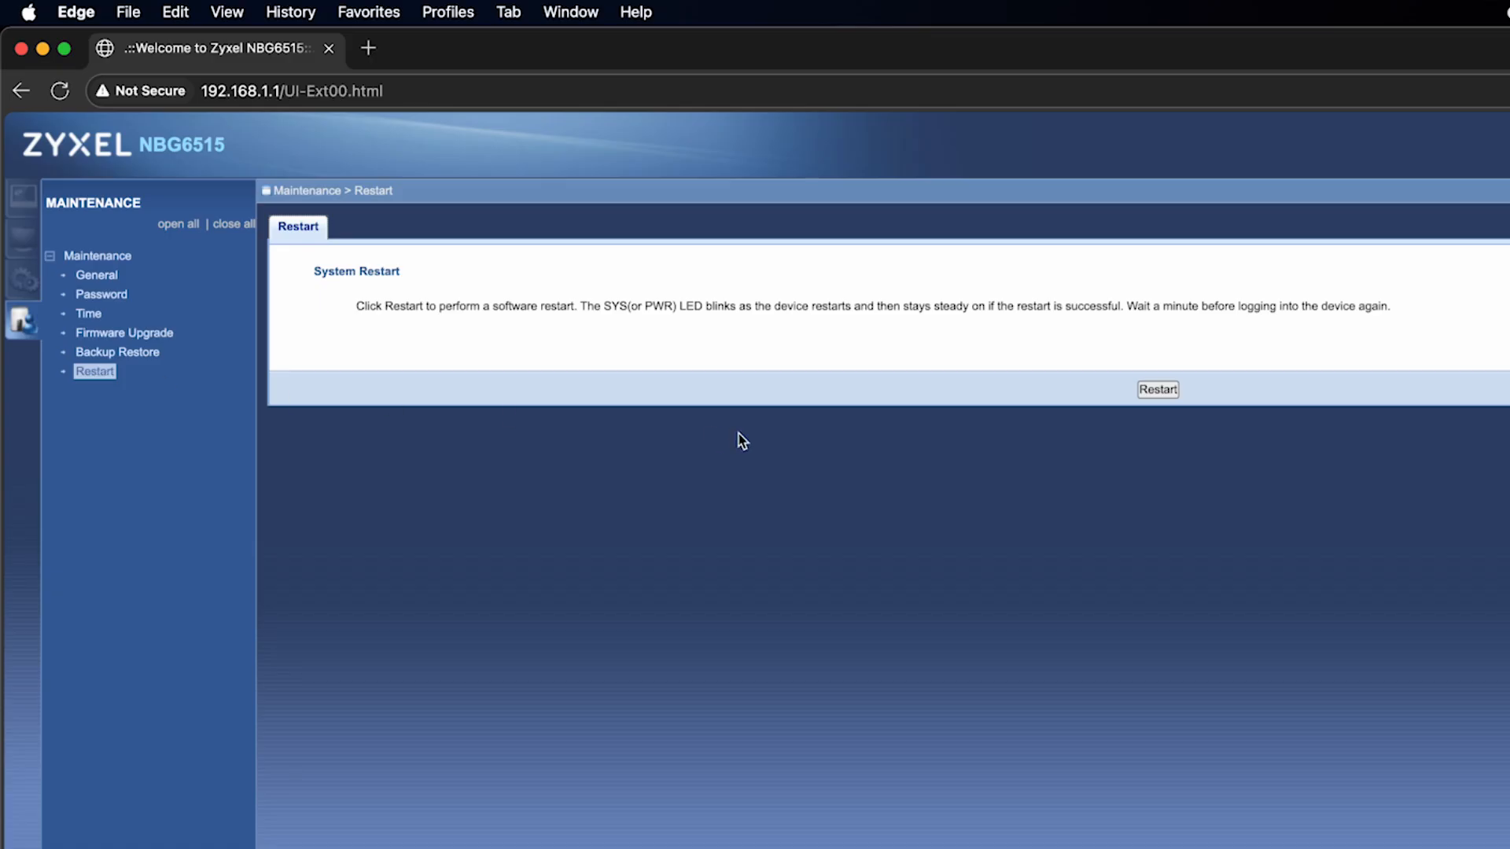
{"action": "left_click", "coordinate": [1160, 391]}
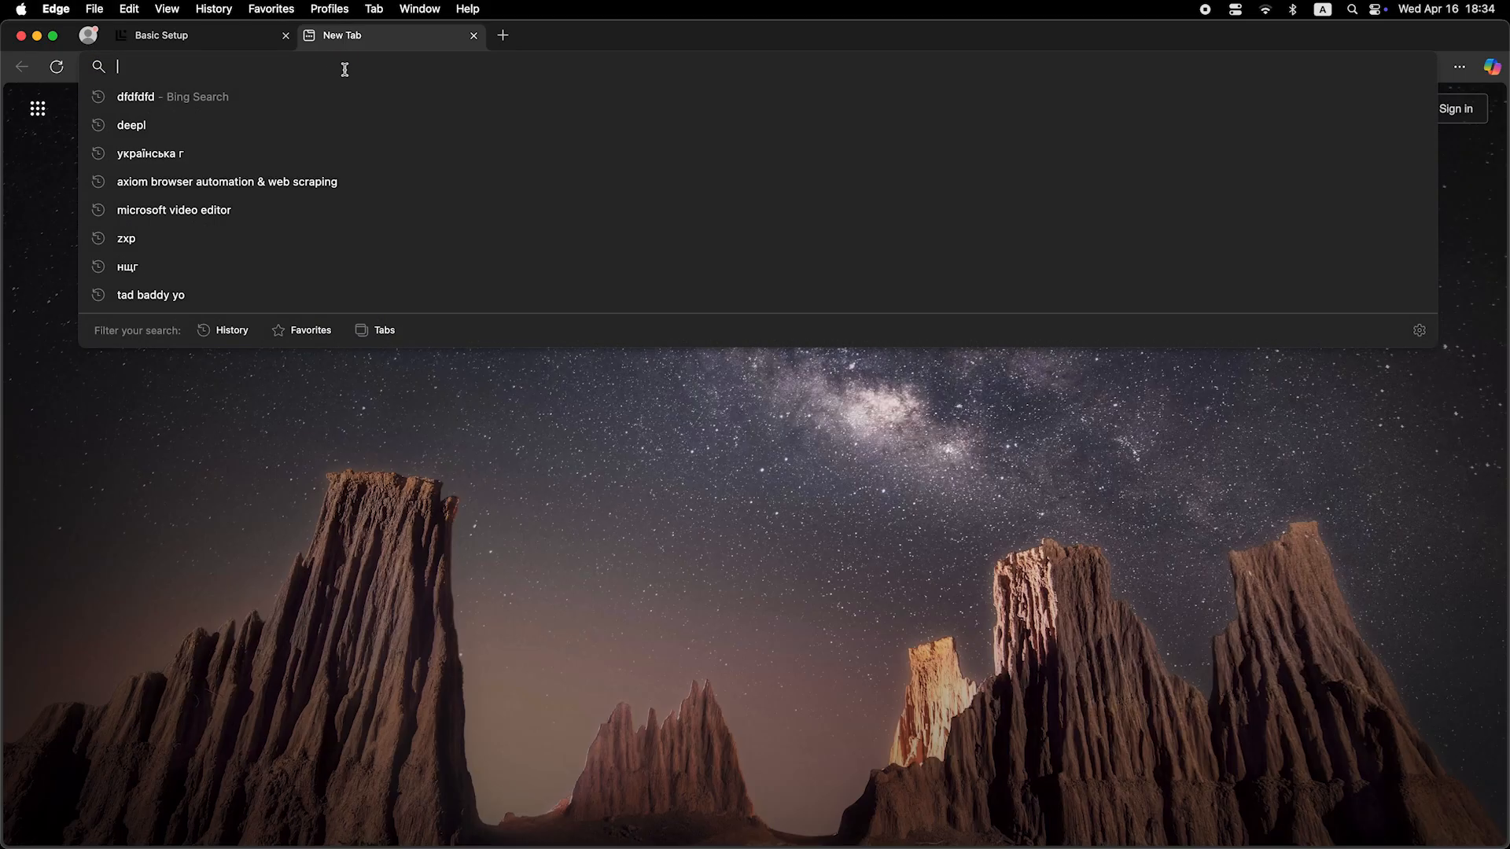
{"action": "type", "text": "dfdfdfdf"}
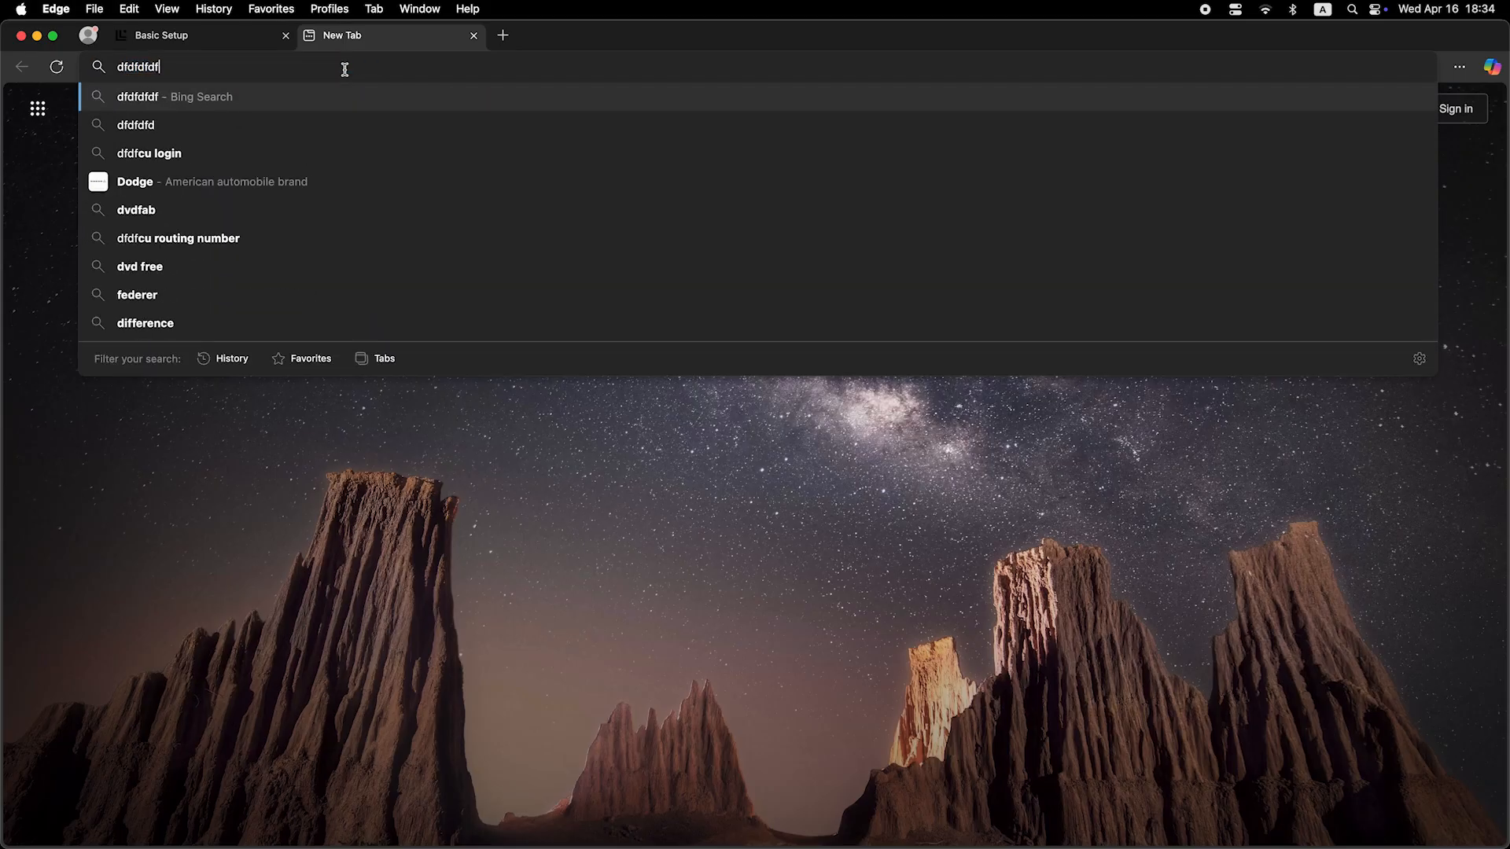
{"action": "key", "text": "Return"}
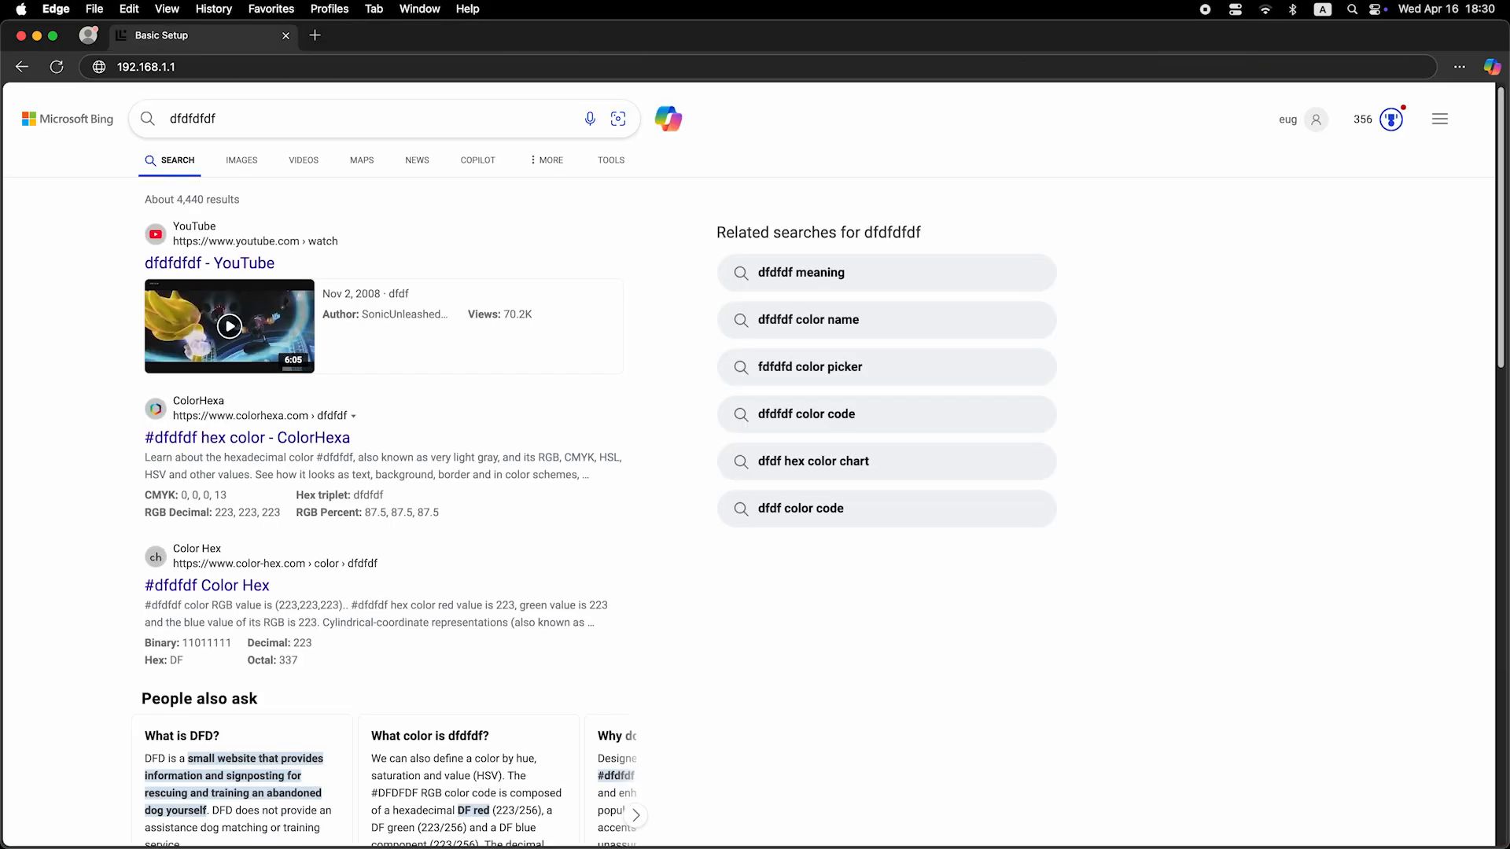